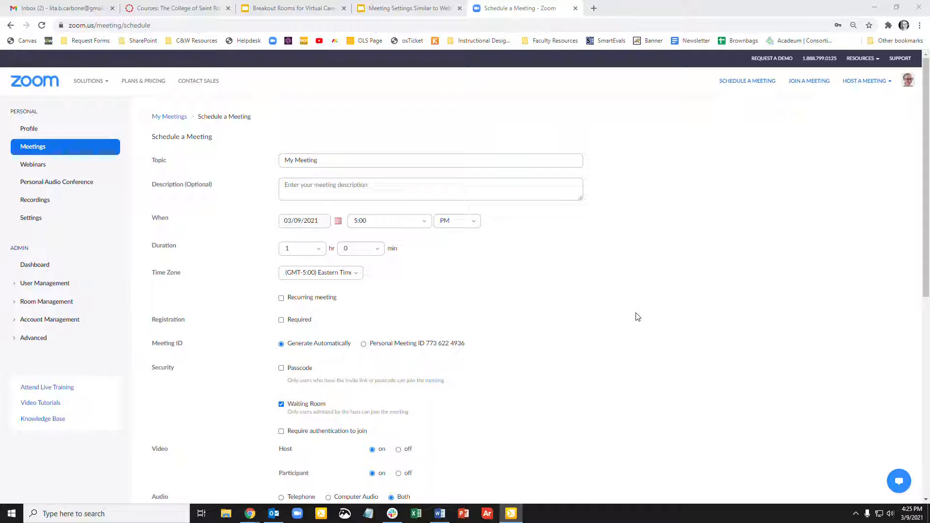
- Require registration for the meeting
scroll(637, 316, "down", 1)
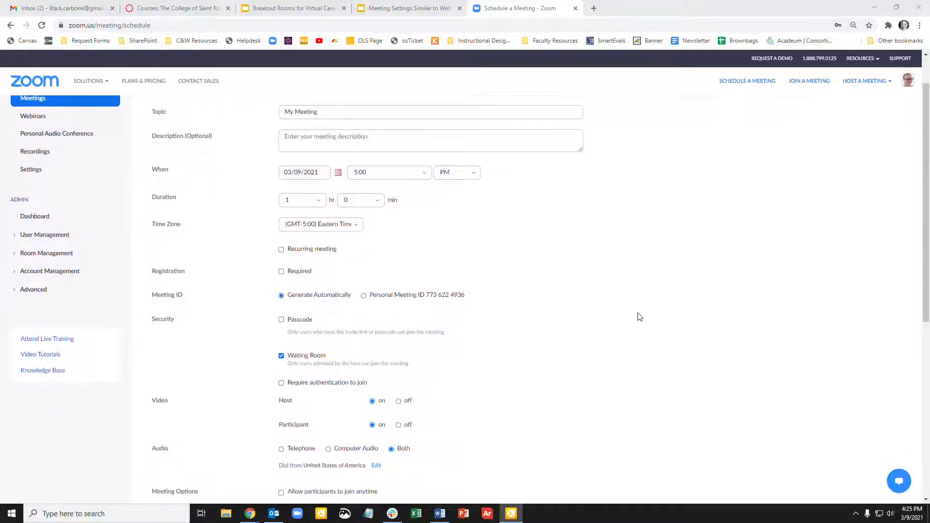
scroll(461, 162, "up", 1)
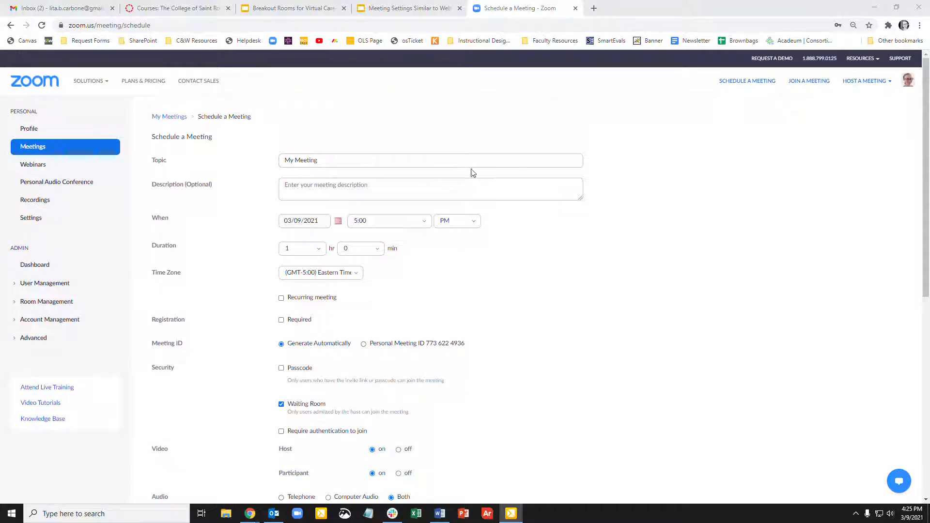
left_click(300, 321)
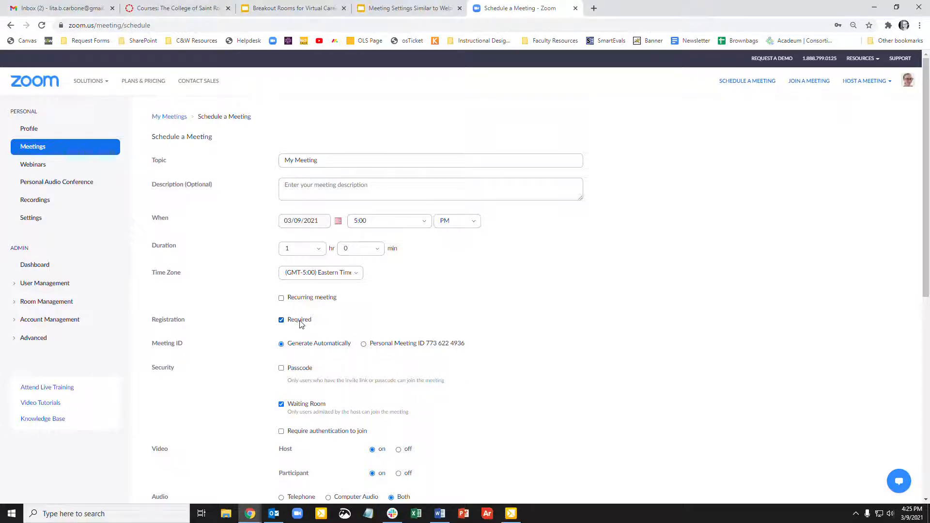
- Enable the Passcode security option and enter the meeting passcode
scroll(301, 324, "down", 2)
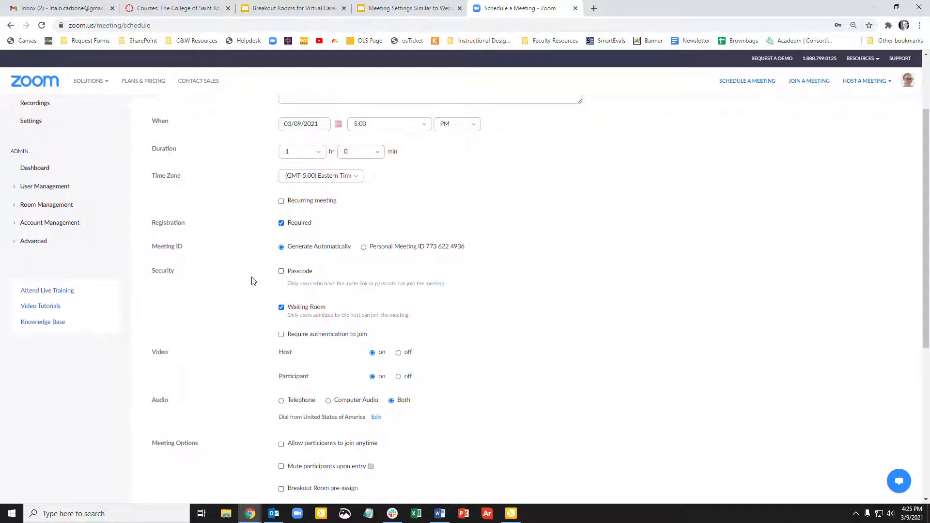
left_click(310, 275)
double_click(352, 268)
left_click(355, 269)
double_click(355, 269)
left_click(394, 285)
- Require authentication to join and set participant video to off
scroll(393, 285, "down", 2)
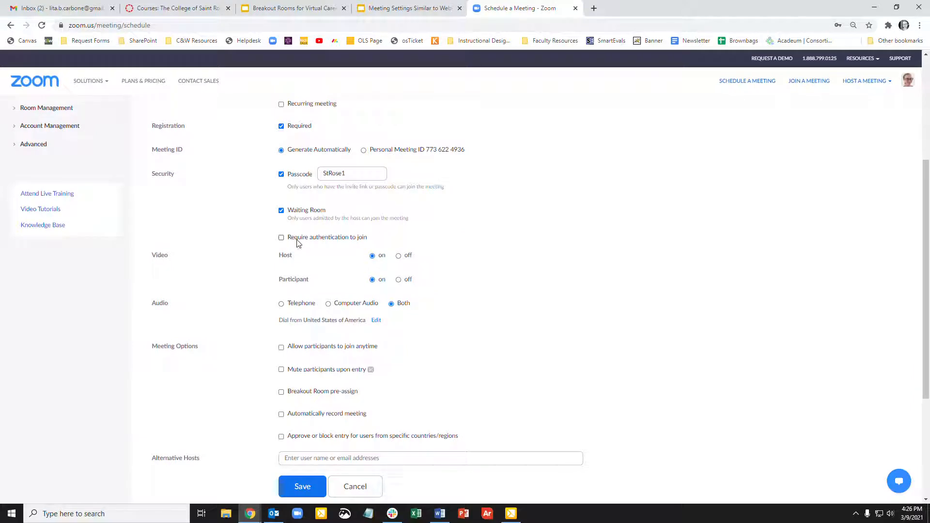
left_click(298, 239)
left_click(407, 282)
- Turn on muting participants upon entry and automatically recording the meeting in the cloud
scroll(409, 284, "down", 1)
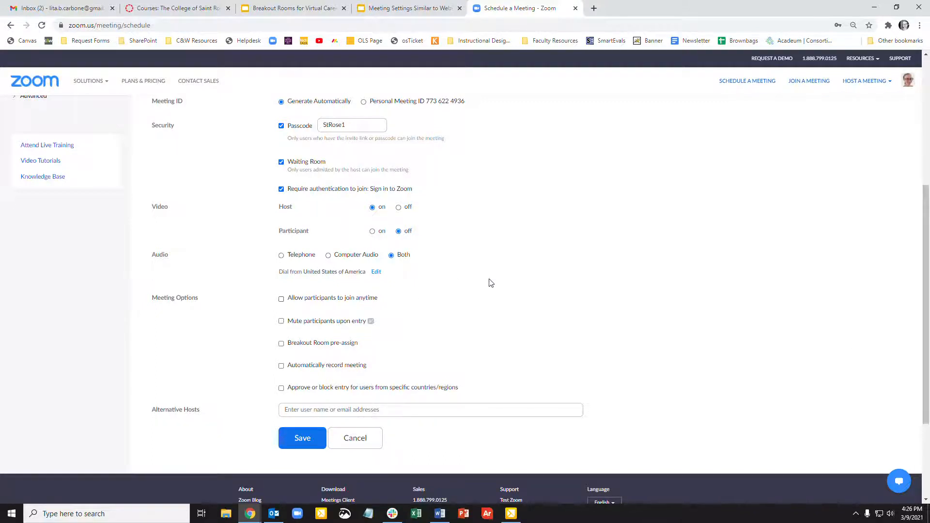
scroll(490, 283, "down", 1)
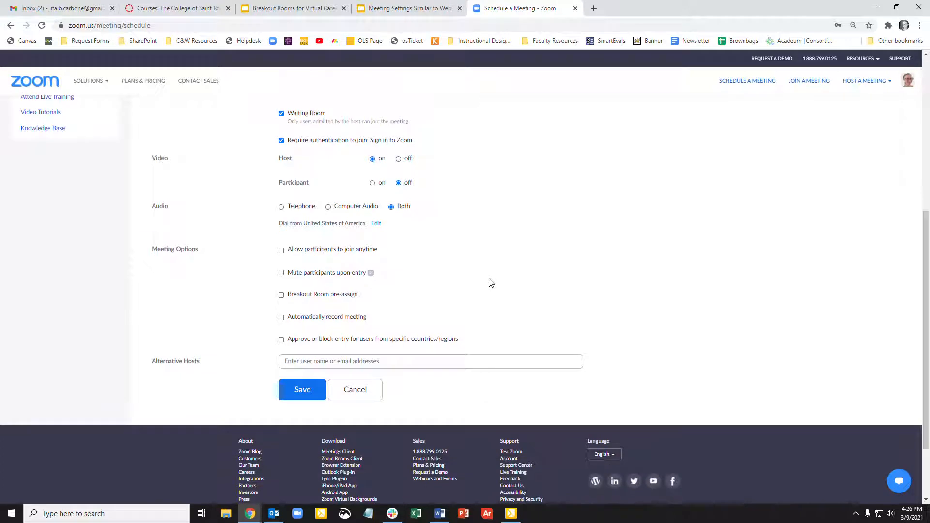
left_click(302, 275)
left_click(323, 318)
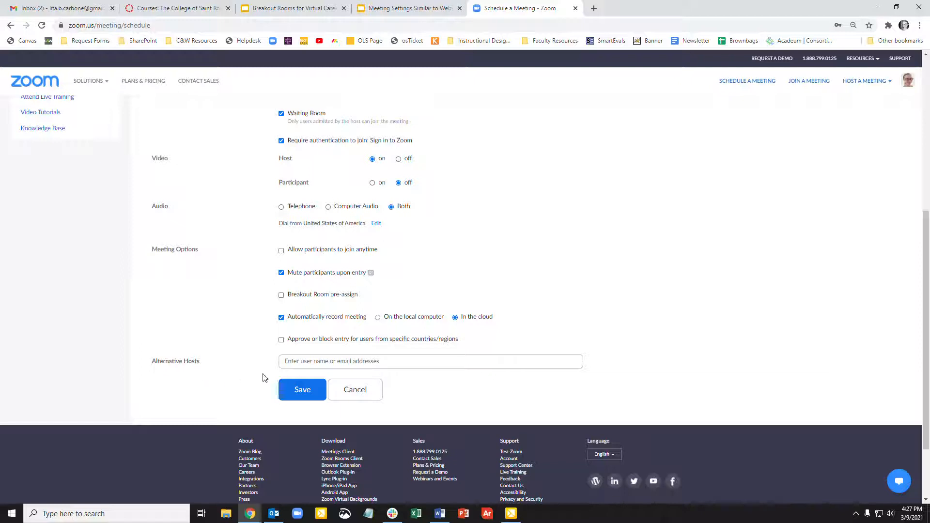
- Save the scheduled meeting
left_click(313, 361)
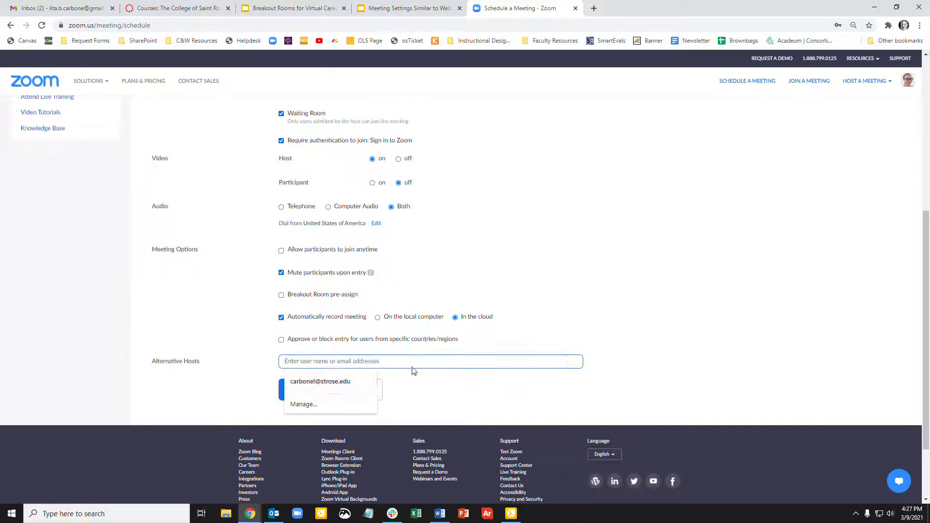
left_click(440, 381)
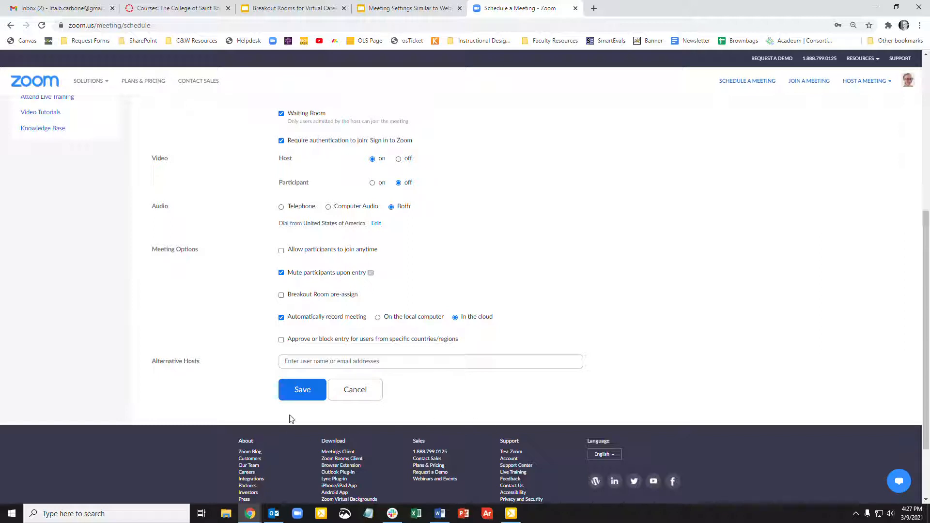
left_click(302, 390)
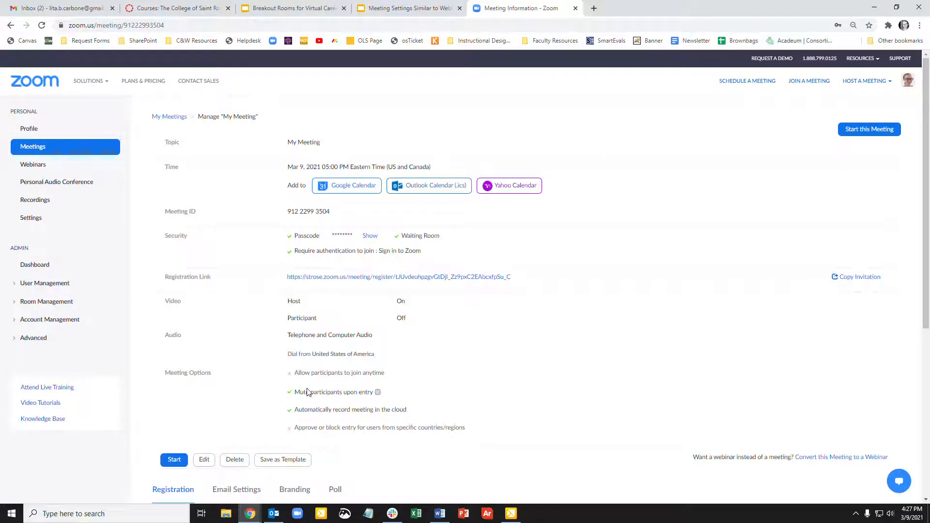
- Show the meeting passcode and open the list of registrants for the meeting
left_click(370, 237)
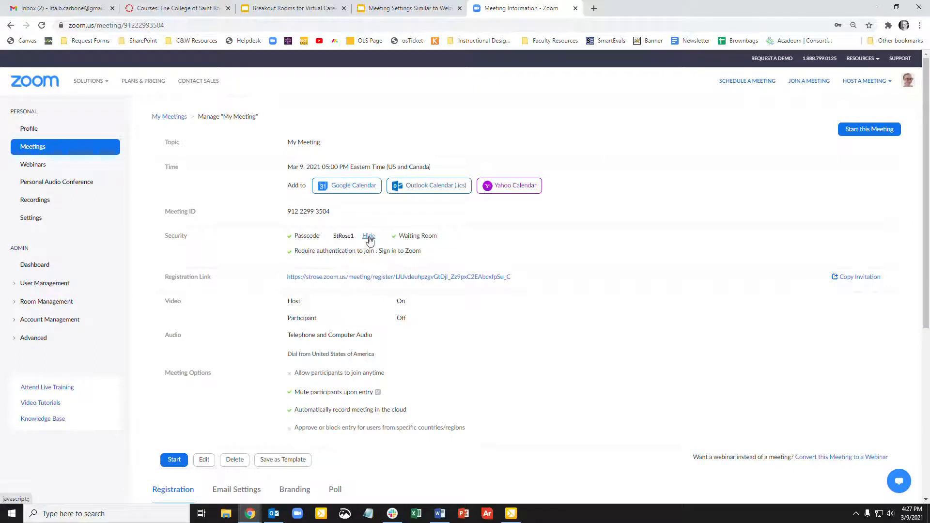
scroll(405, 277, "down", 2)
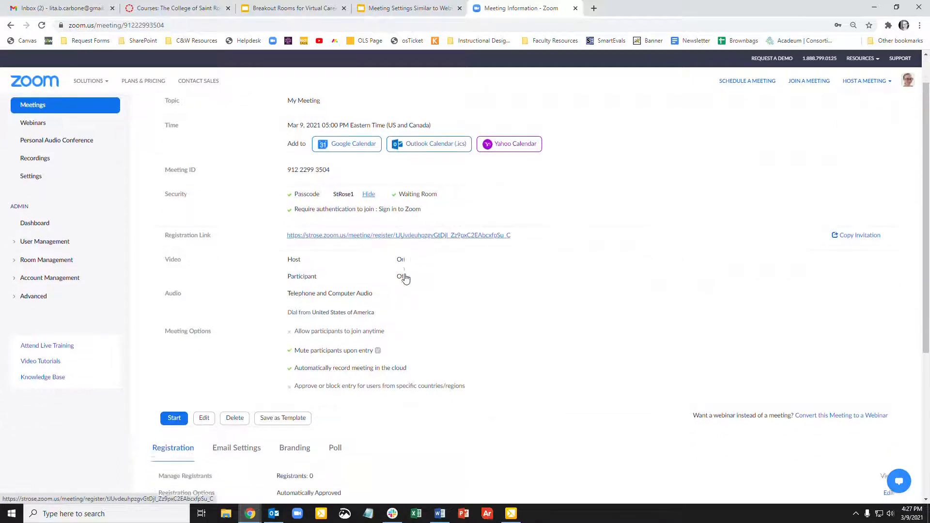
scroll(407, 278, "down", 3)
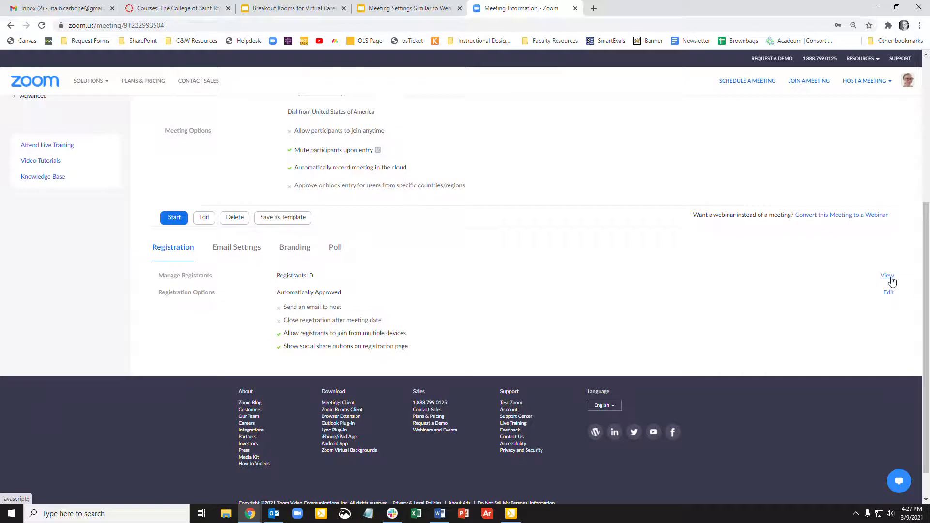
left_click(890, 277)
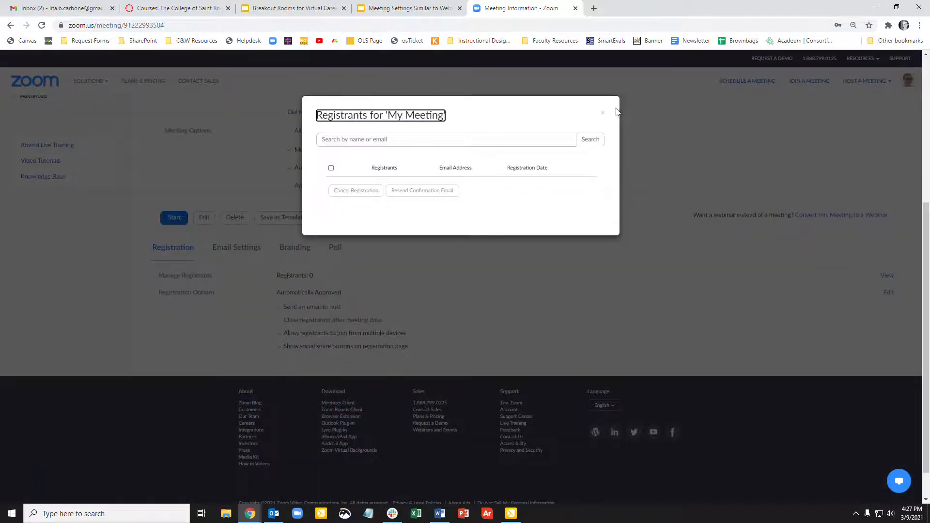
left_click(604, 114)
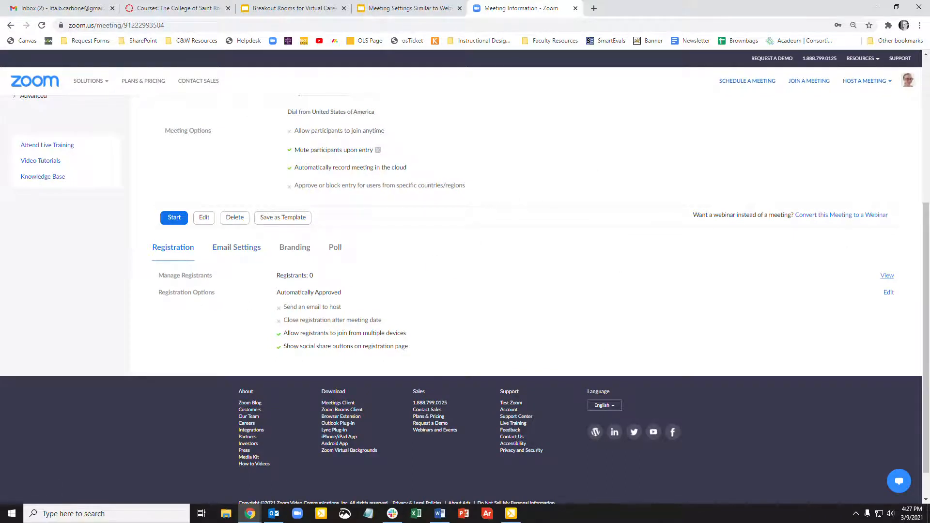
- Change the email contact to the name Online Learning Services and the department's shared e-mail address
left_click(242, 248)
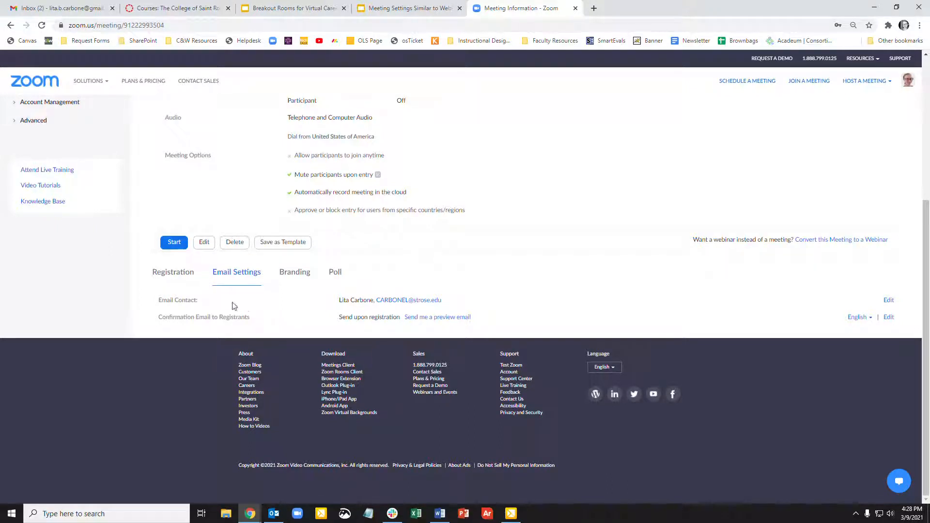
left_click(887, 302)
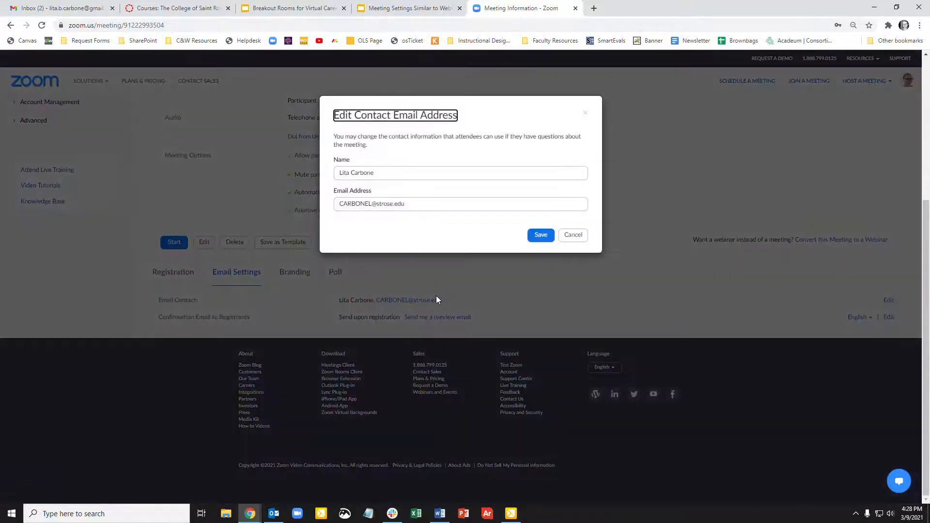
triple_click(407, 203)
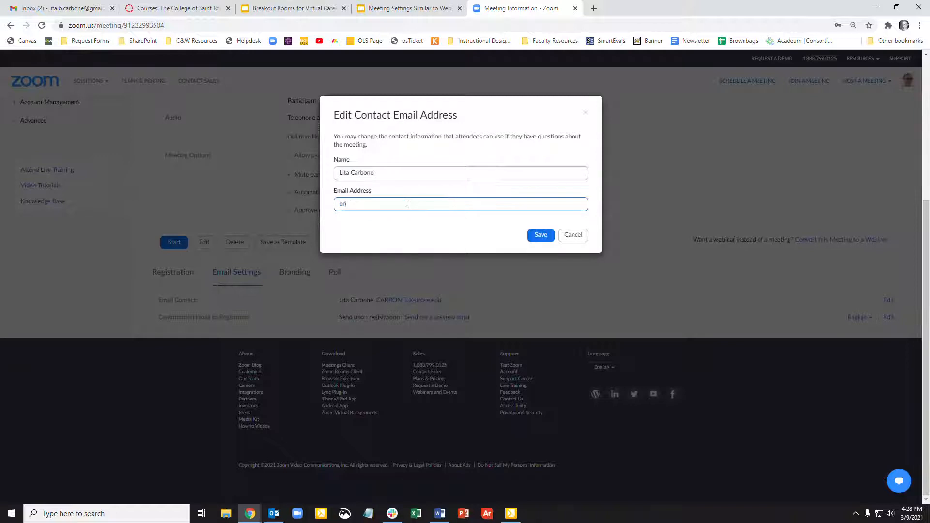
double_click(396, 175)
type("On")
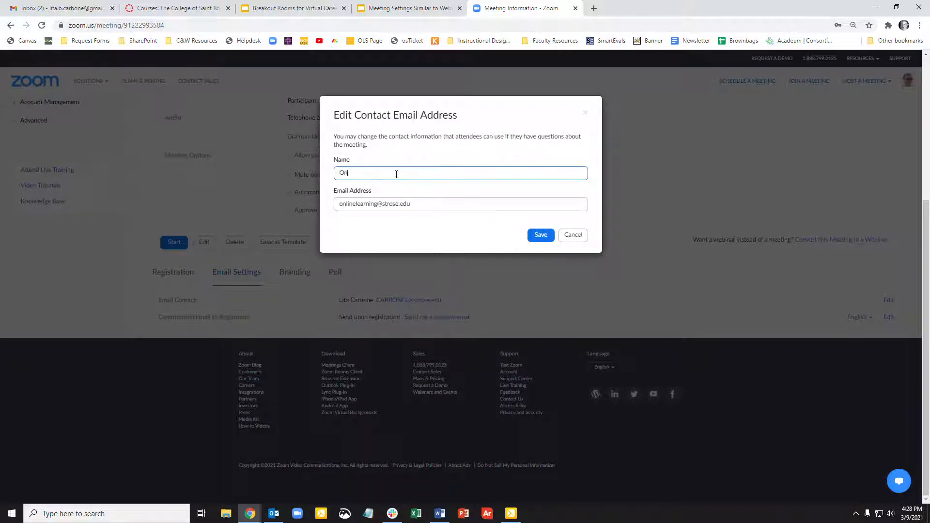
type("line lear")
key("BackSpace")
key("BackSpace")
type("Learning Services")
left_click(537, 235)
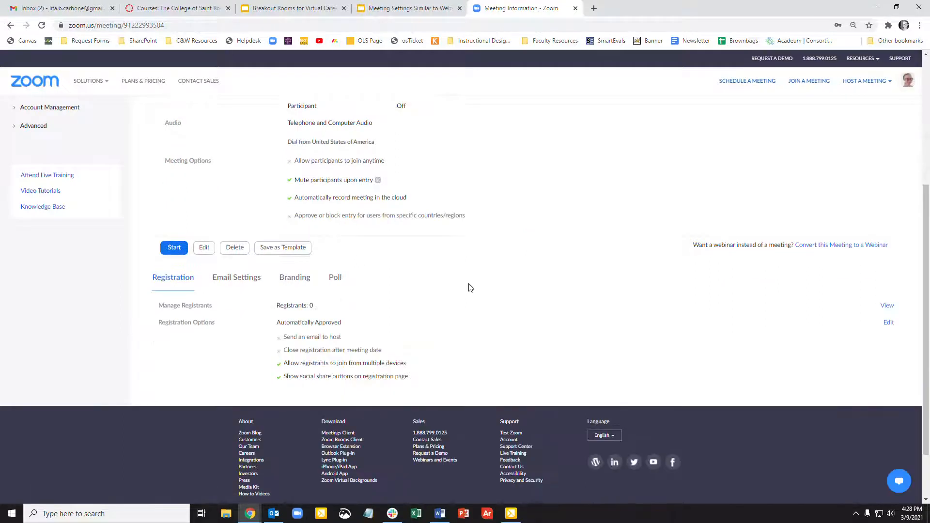
- Send yourself a preview of the registration confirmation email
left_click(246, 280)
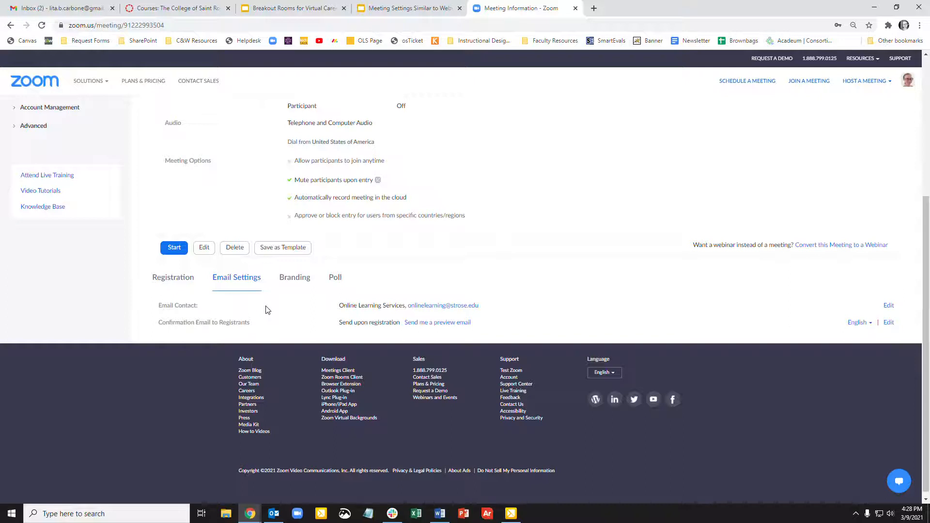
left_click(455, 324)
- Review the registrants' confirmation email template and its editable body sections
left_click(889, 323)
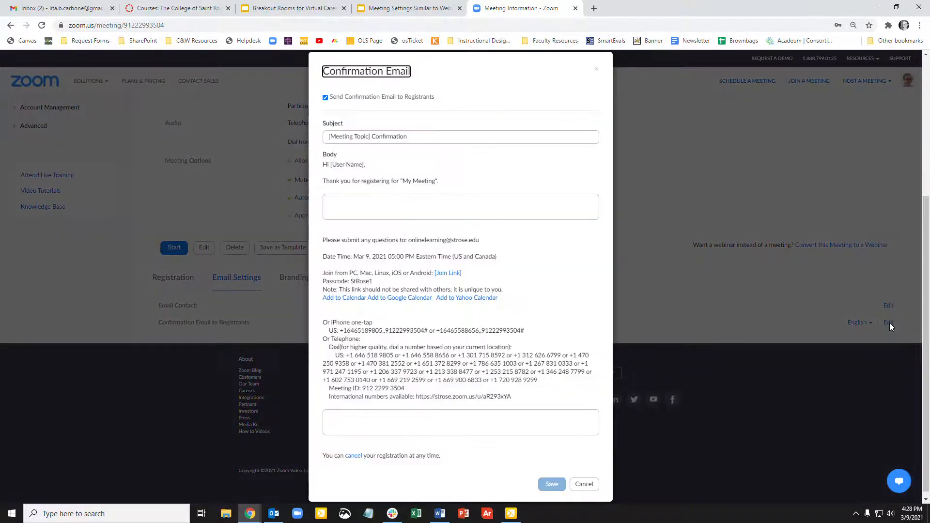
left_click(583, 484)
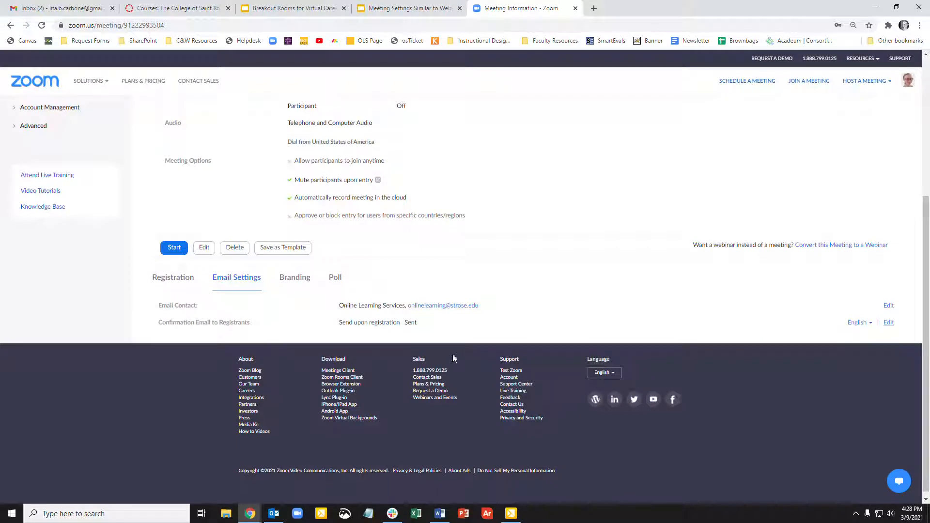
left_click(890, 323)
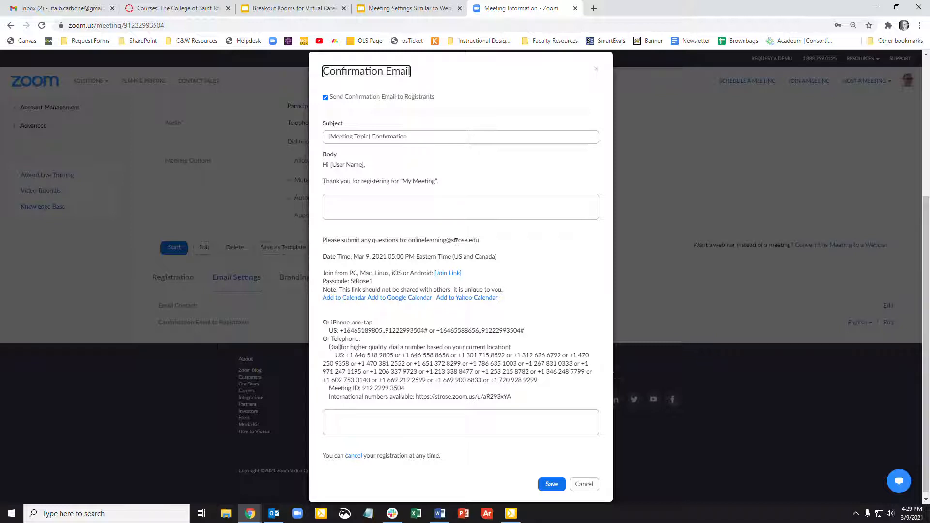
left_click(394, 200)
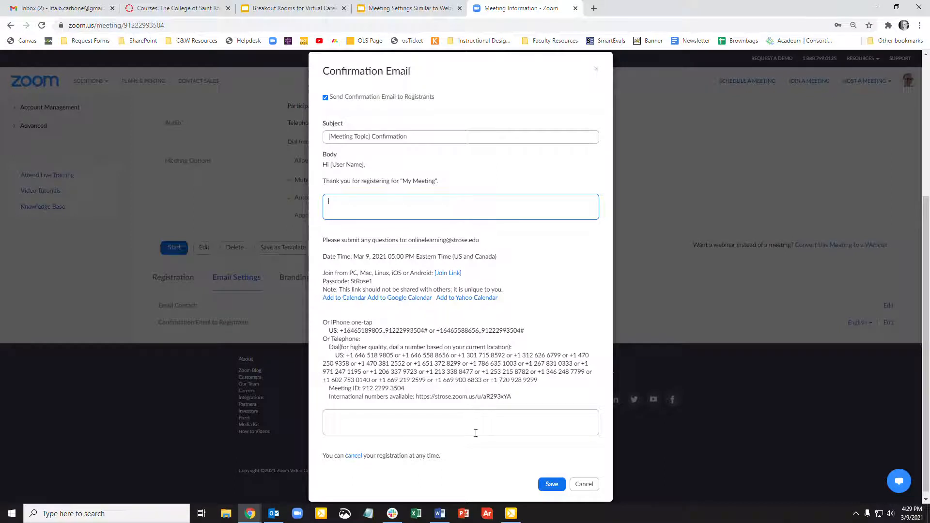
left_click(584, 485)
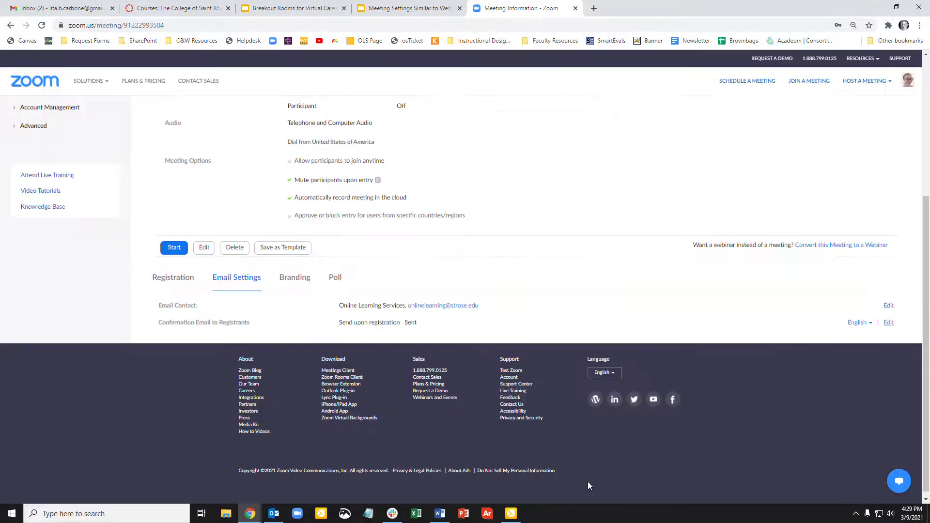
- Switch to Outlook to read the preview confirmation email, then close the message
key("alt+Tab")
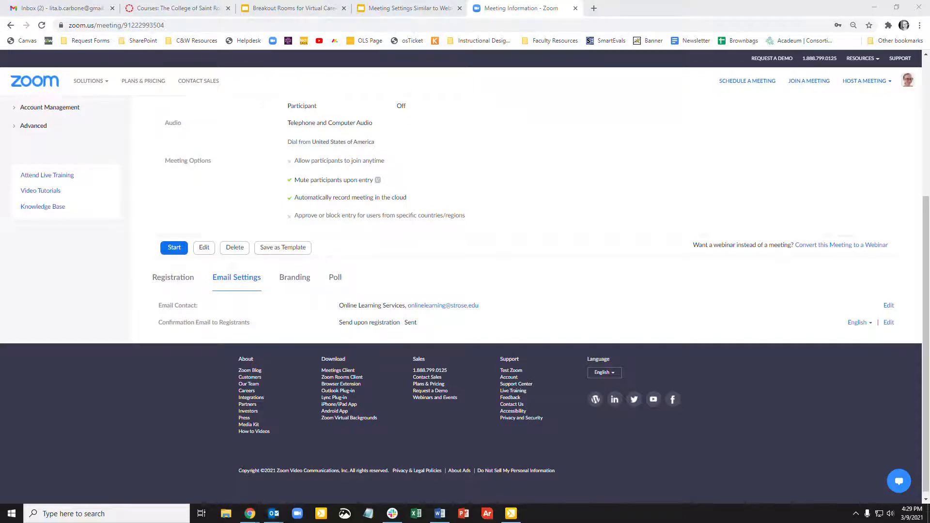
left_click_drag(929, 82, 433, 45)
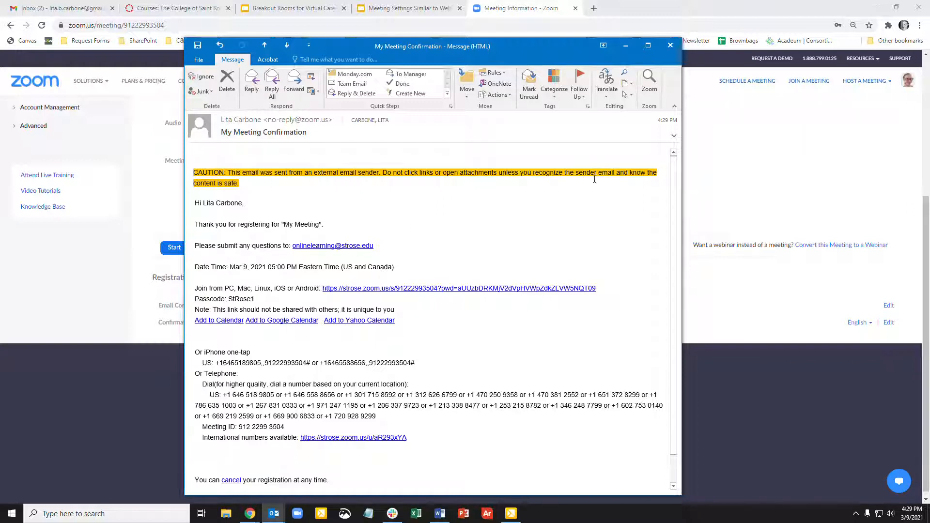
left_click(669, 46)
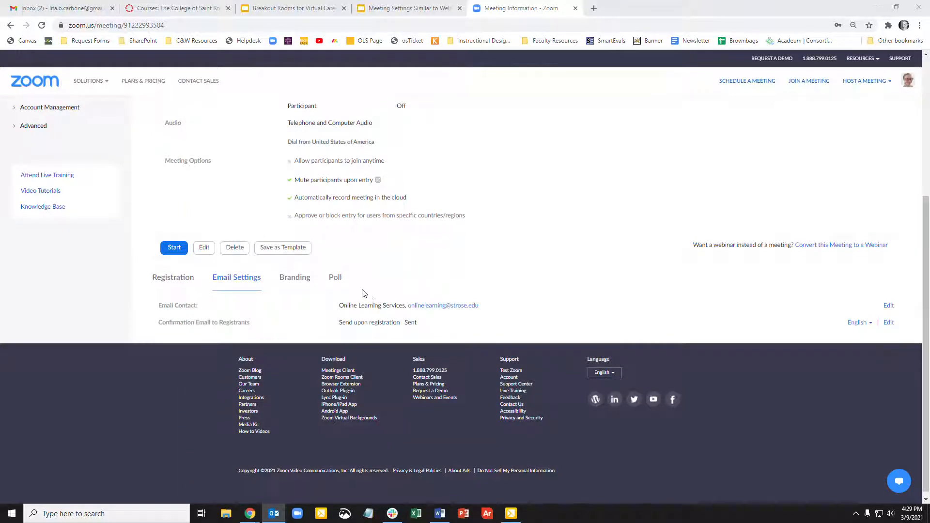
- Open the meeting's branding options and browse for a banner image to upload
left_click(301, 279)
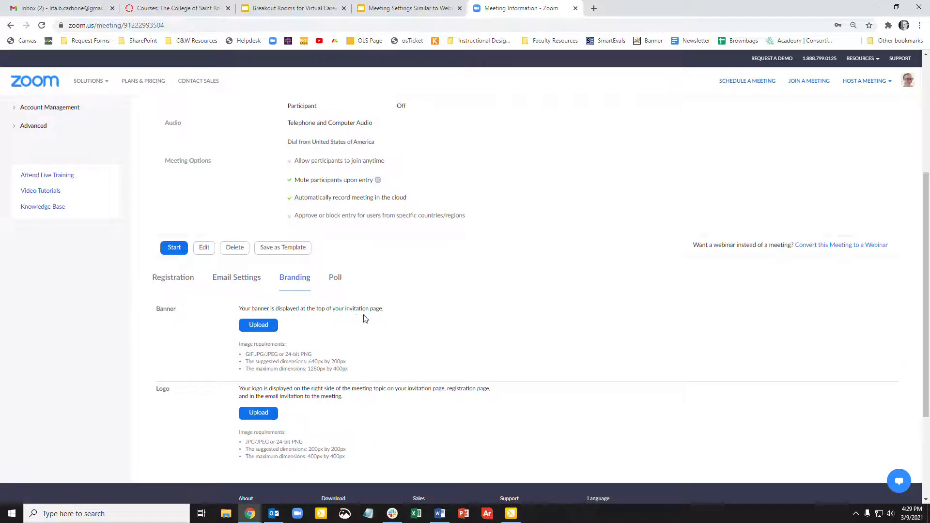
scroll(380, 333, "down", 1)
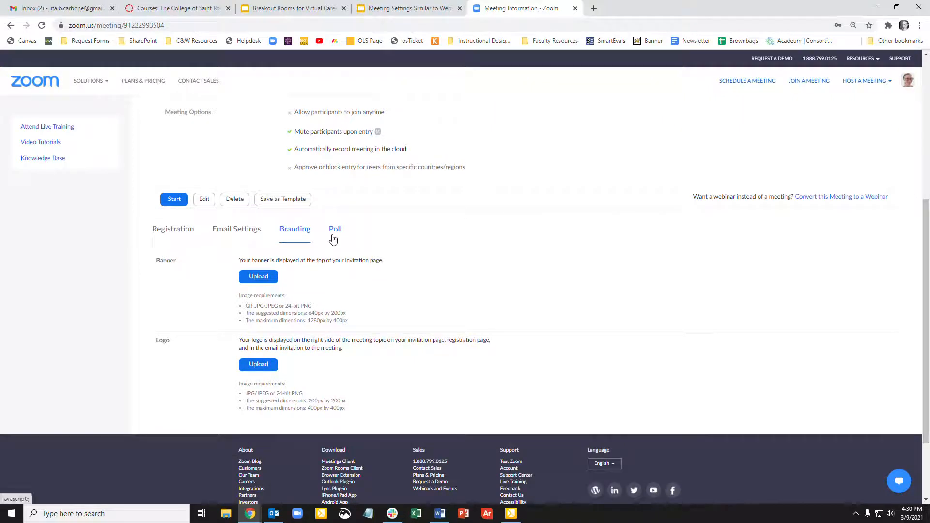
left_click(511, 514)
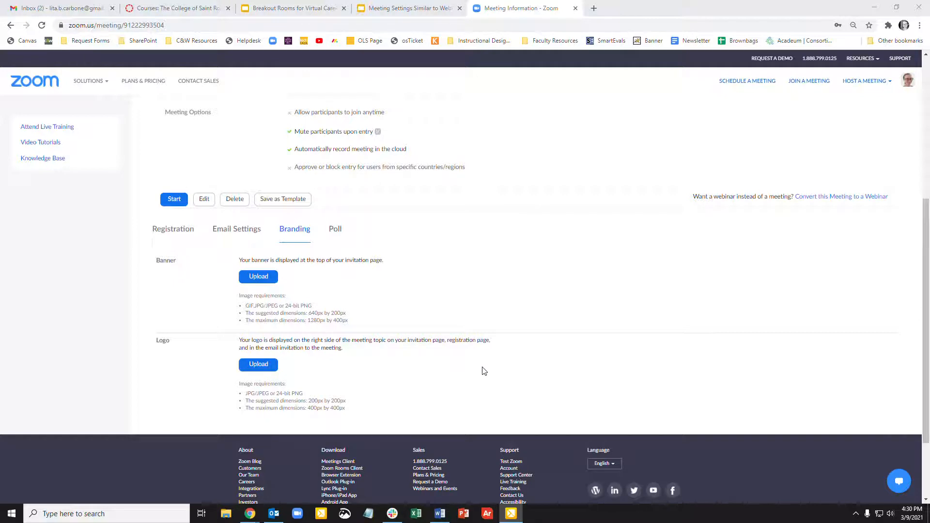
left_click(247, 275)
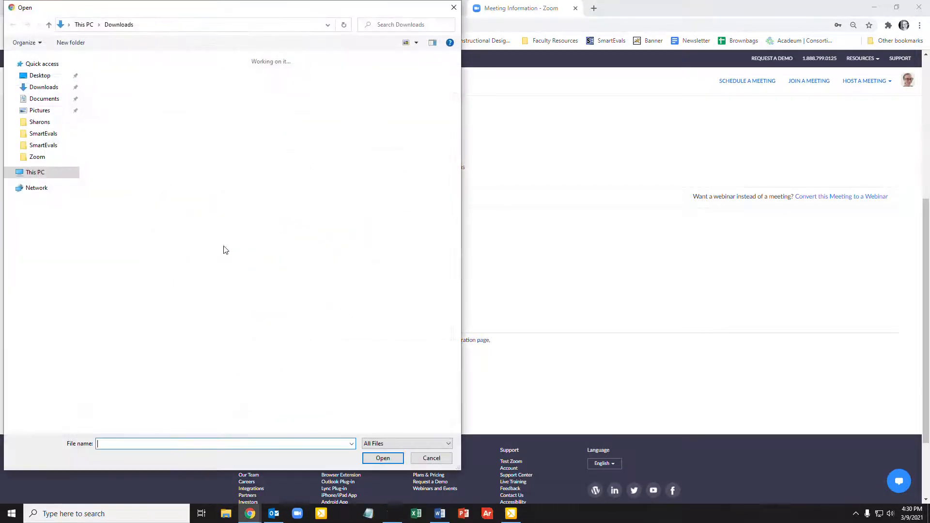
left_click(454, 7)
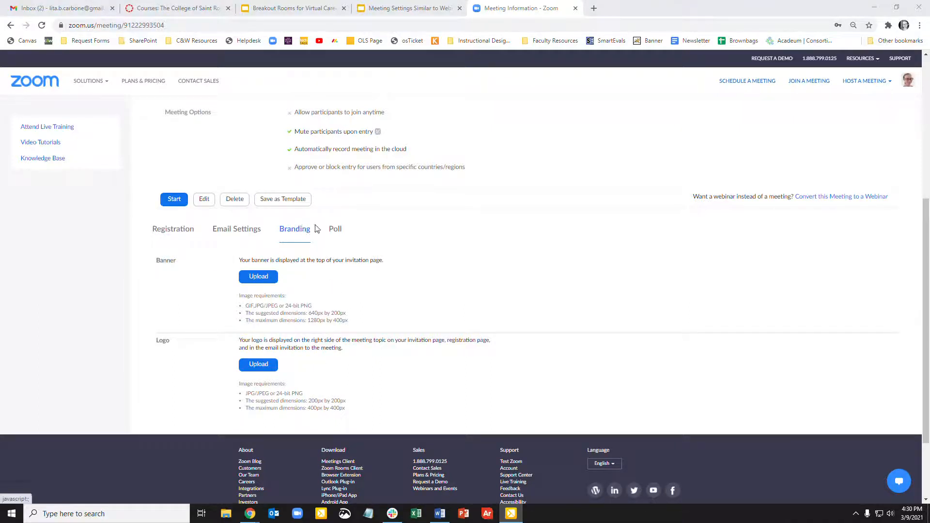
left_click(337, 229)
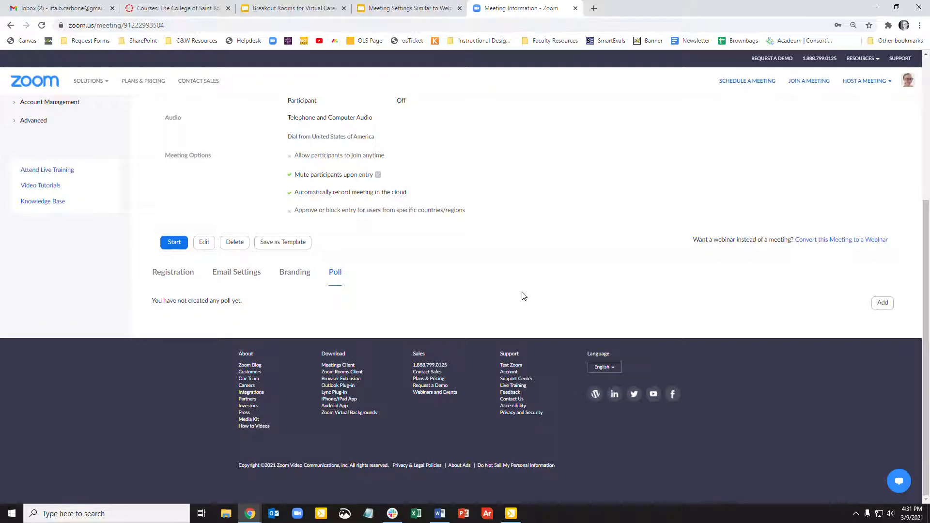
left_click(884, 304)
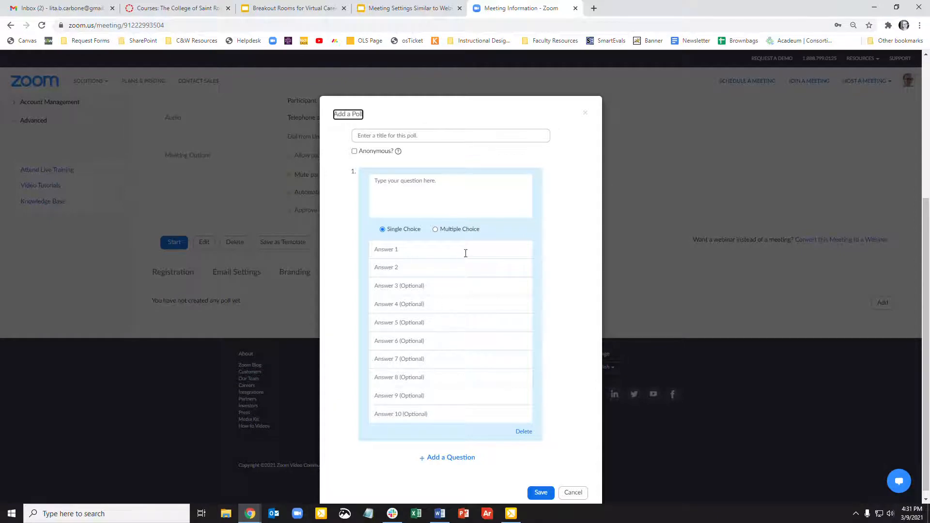
left_click(460, 231)
scroll(410, 194, "down", 1)
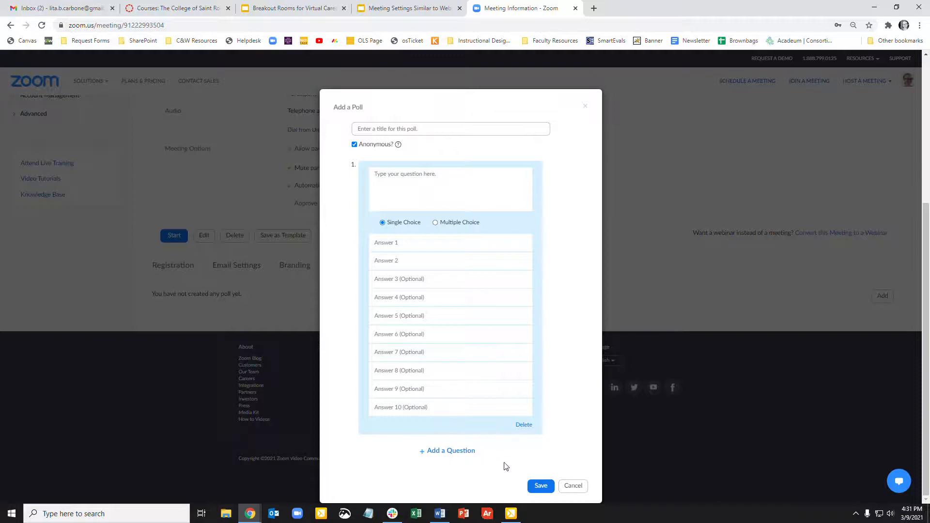
left_click(573, 485)
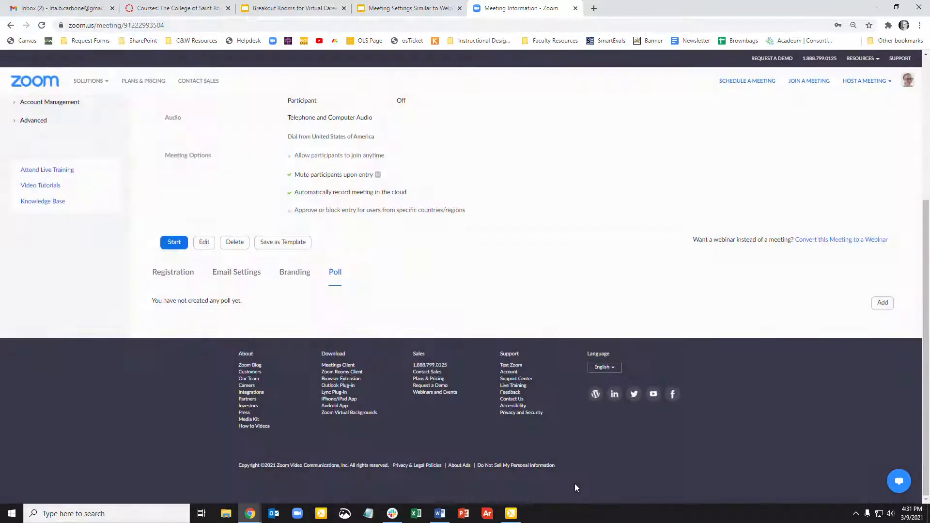
- Start the meeting from its information page and maximize the meeting window
scroll(662, 423, "up", 2)
scroll(662, 427, "up", 1)
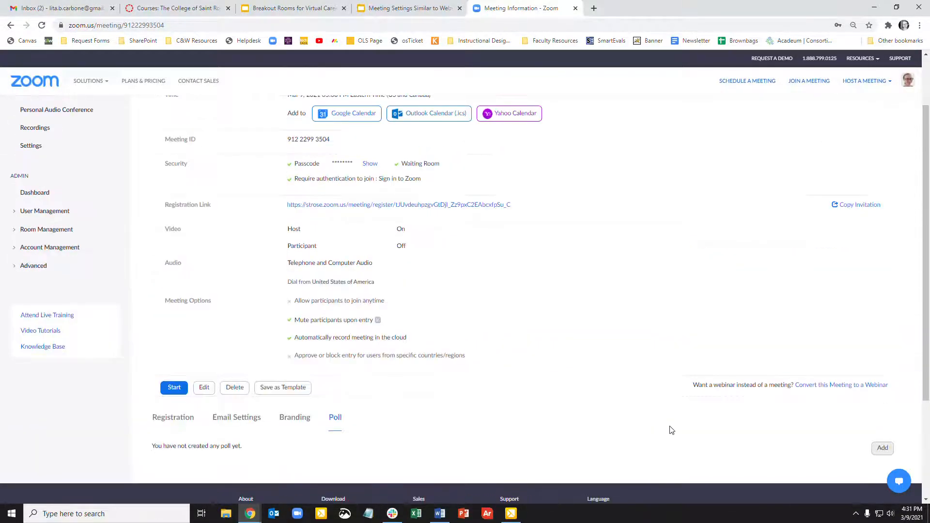
left_click(169, 392)
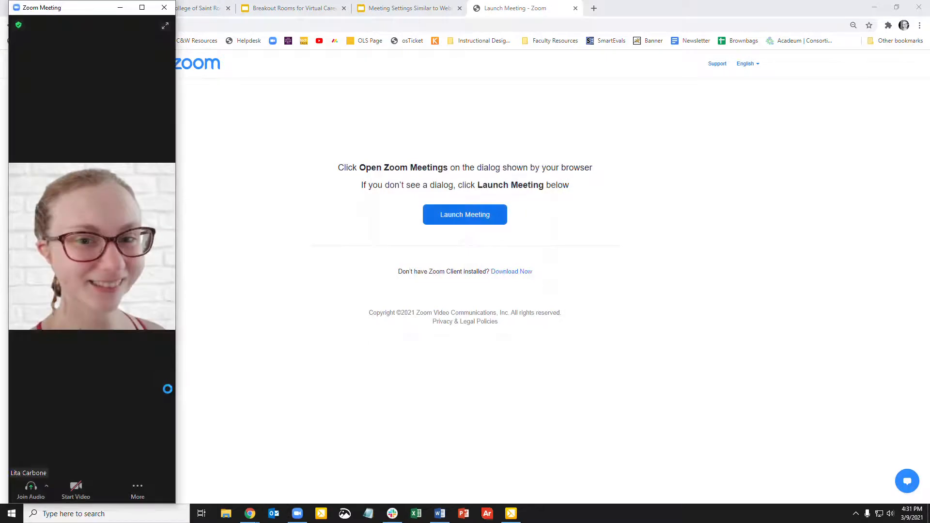
double_click(144, 9)
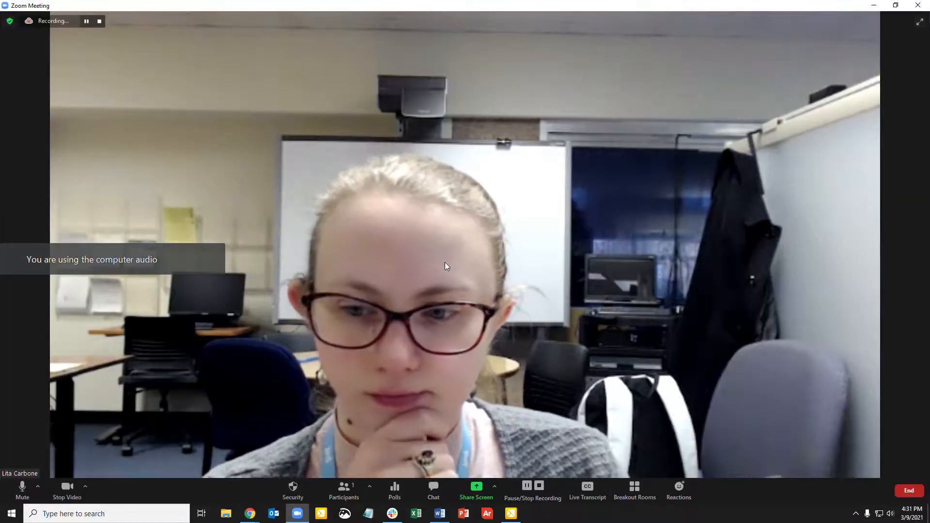
- Mute your microphone, open the Participants panel and look through its more-options menu
left_click(22, 488)
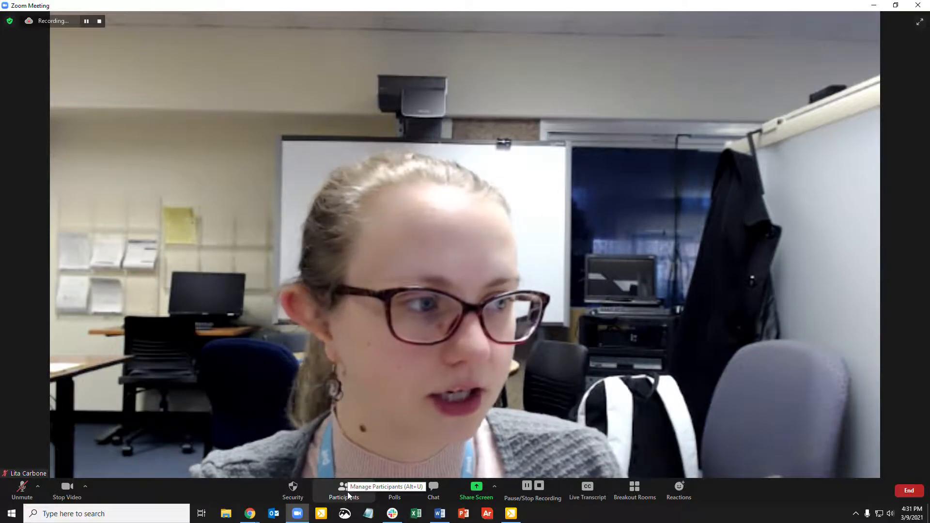
left_click(348, 492)
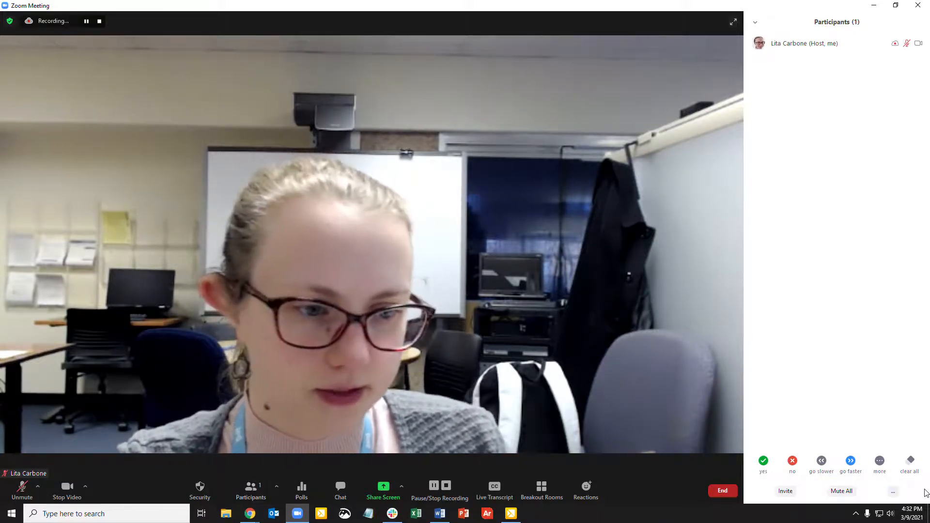
left_click(894, 492)
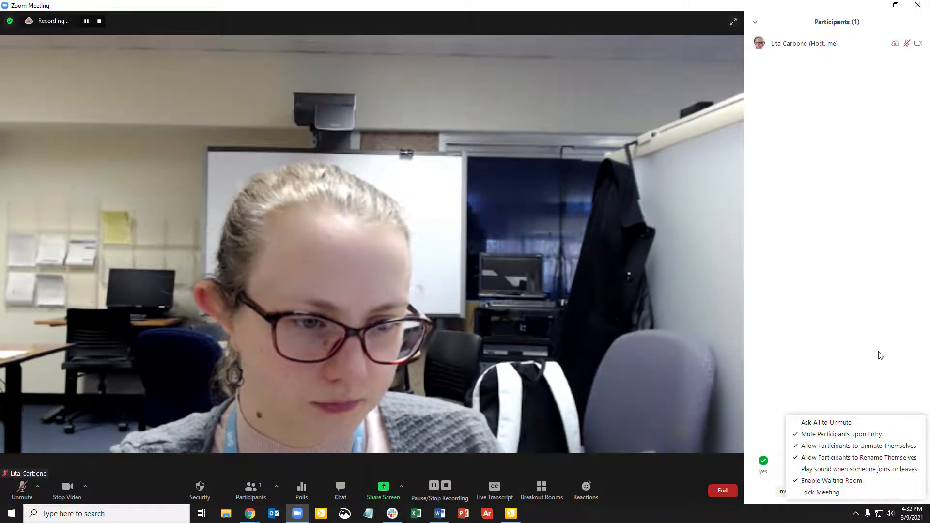
left_click(880, 354)
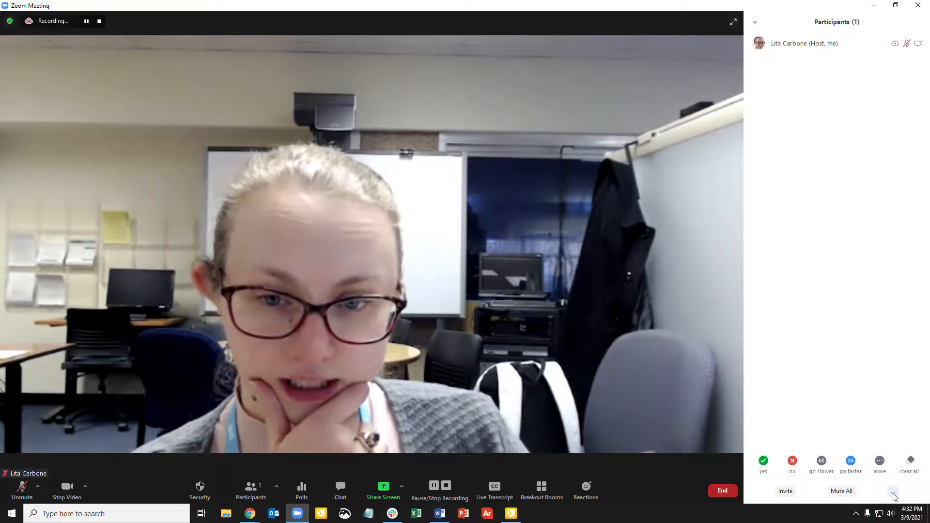
left_click(893, 492)
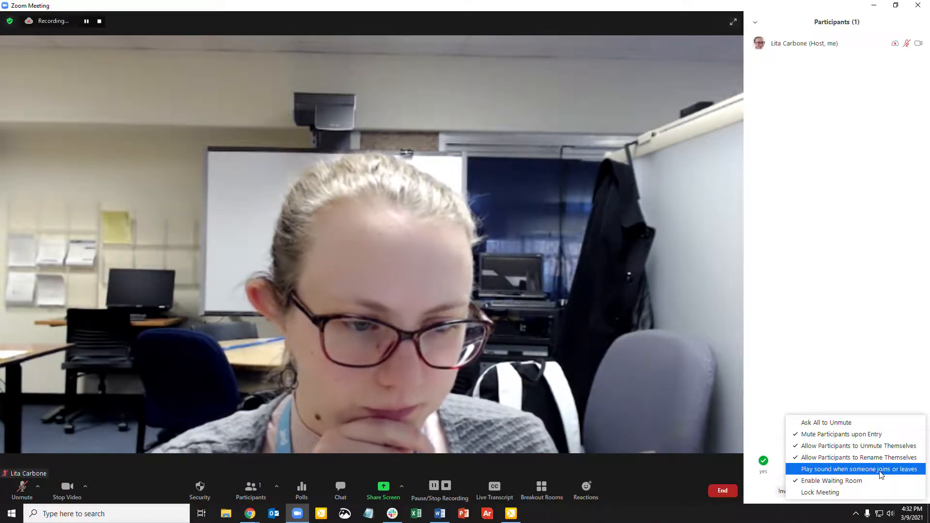
left_click(869, 496)
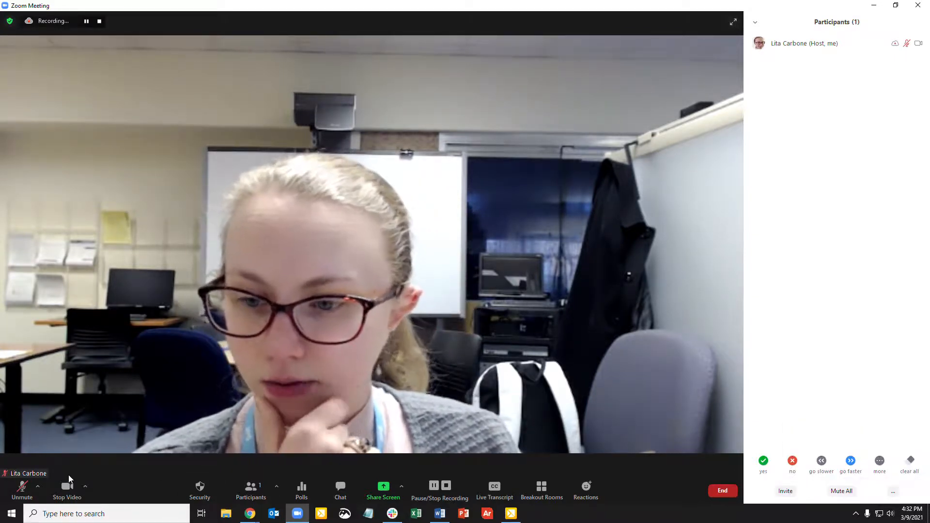
- Use the Security menu to stop participants from unmuting themselves and starting their video
left_click(202, 490)
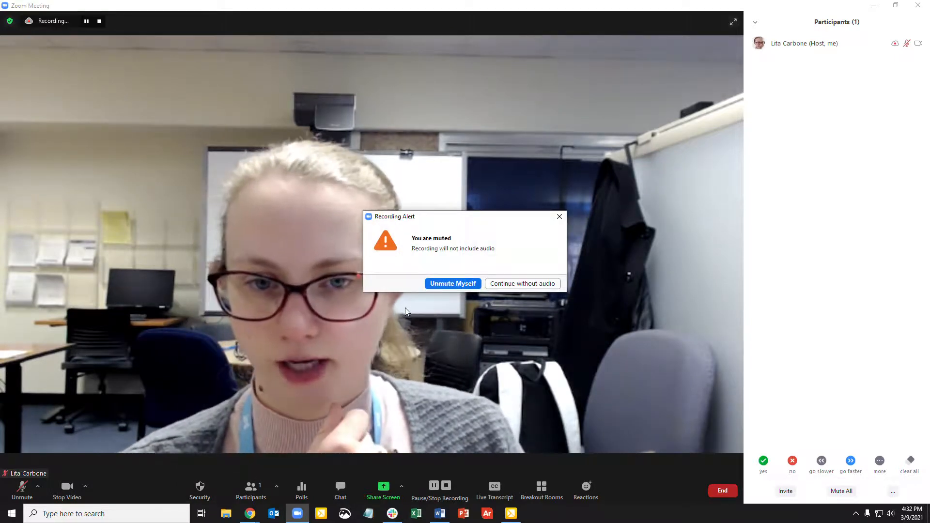
left_click(559, 216)
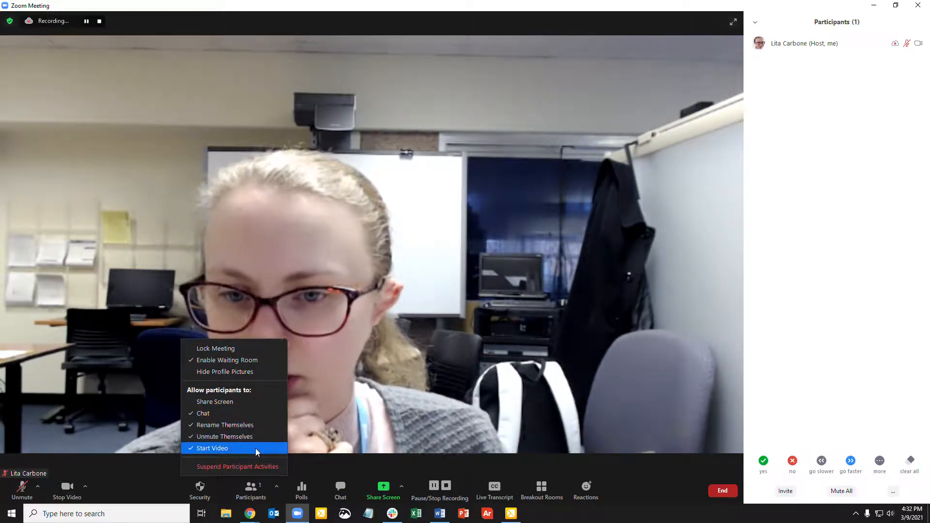
left_click(139, 487)
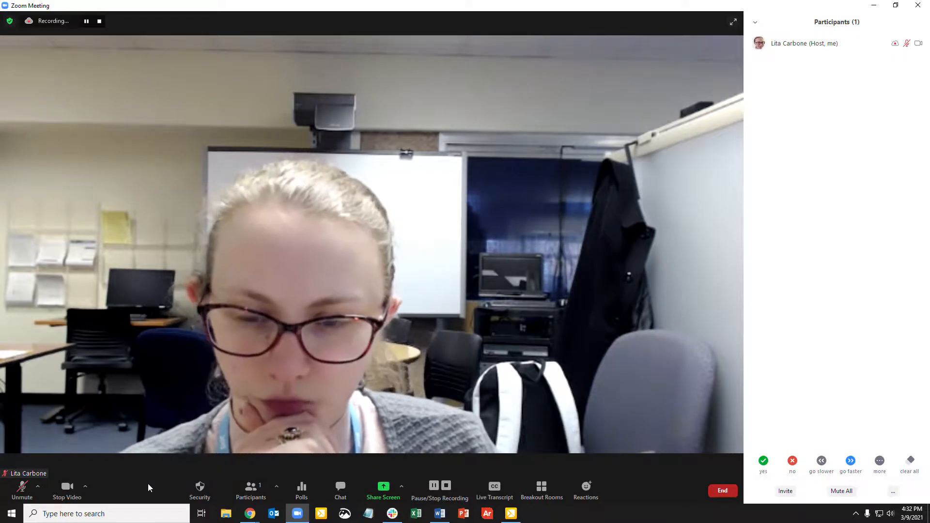
left_click(199, 488)
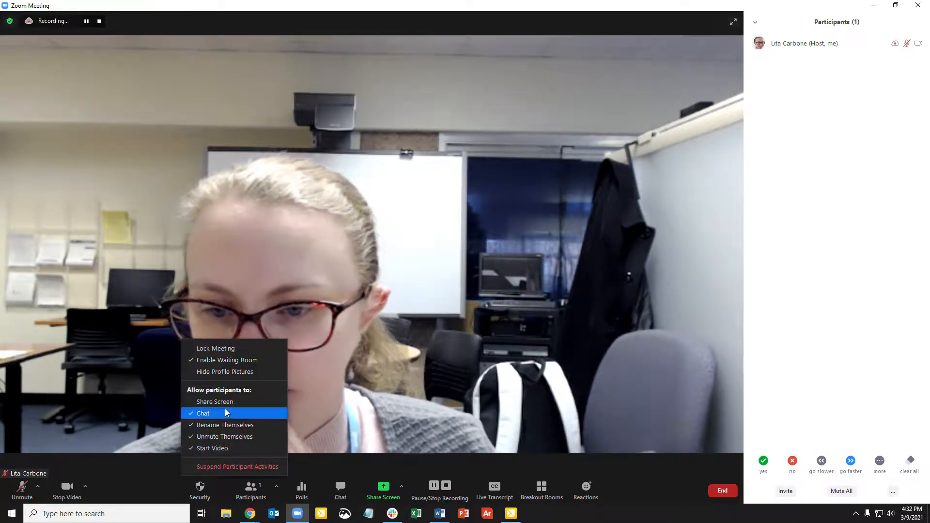
left_click(233, 449)
left_click(202, 490)
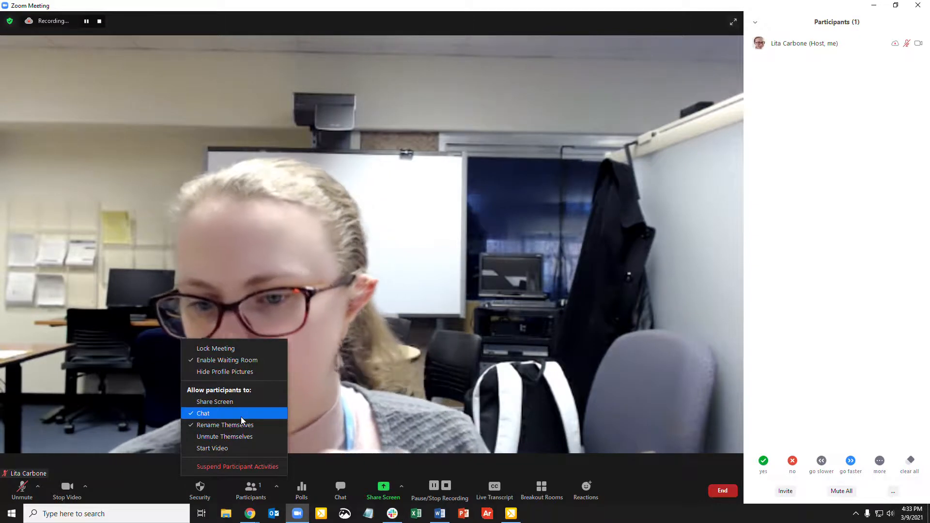
left_click(158, 475)
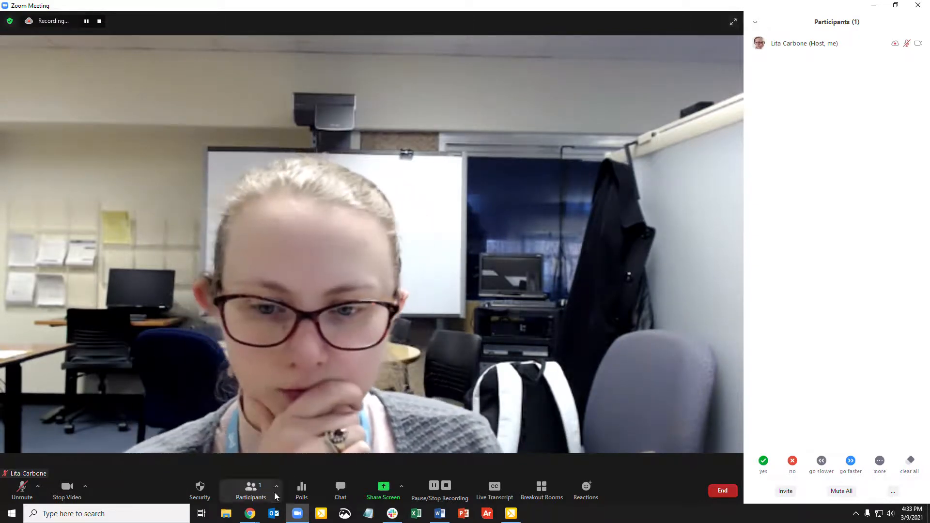
- Open the Polls window, move it aside, and close it
left_click(301, 491)
left_click_drag(418, 131, 654, 100)
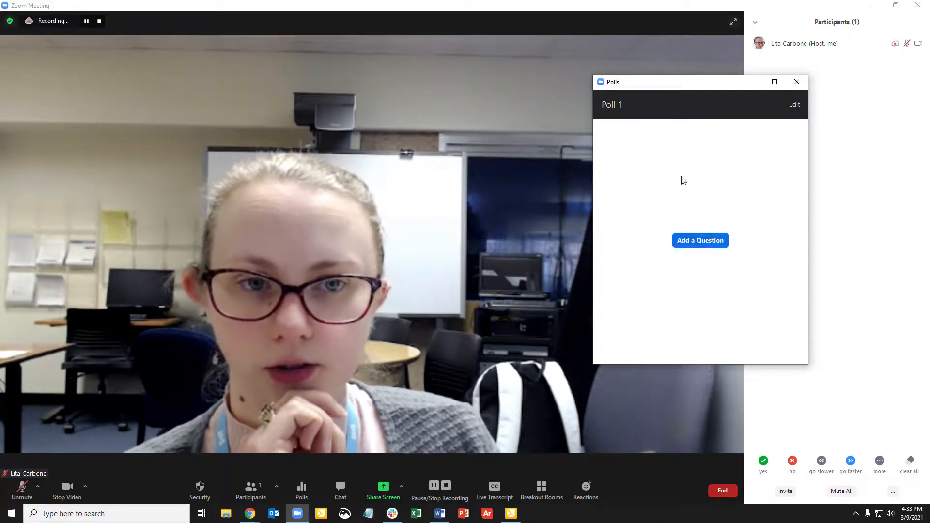
left_click(797, 82)
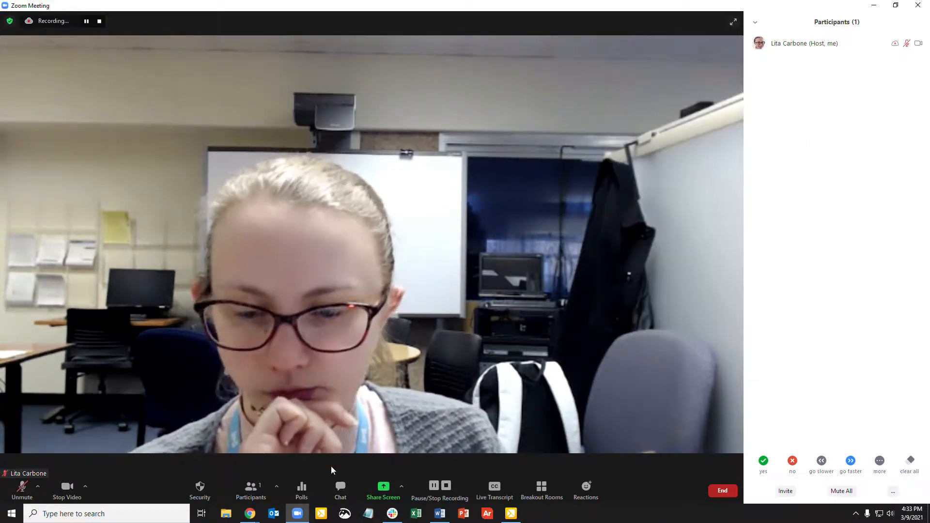
- Open the chat panel and set who participants can chat with to Host Only
left_click(343, 490)
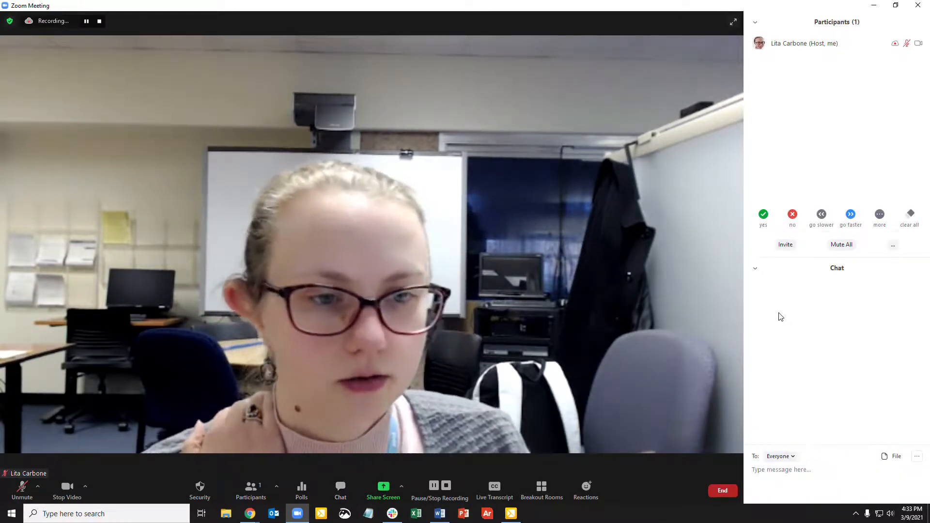
left_click(917, 457)
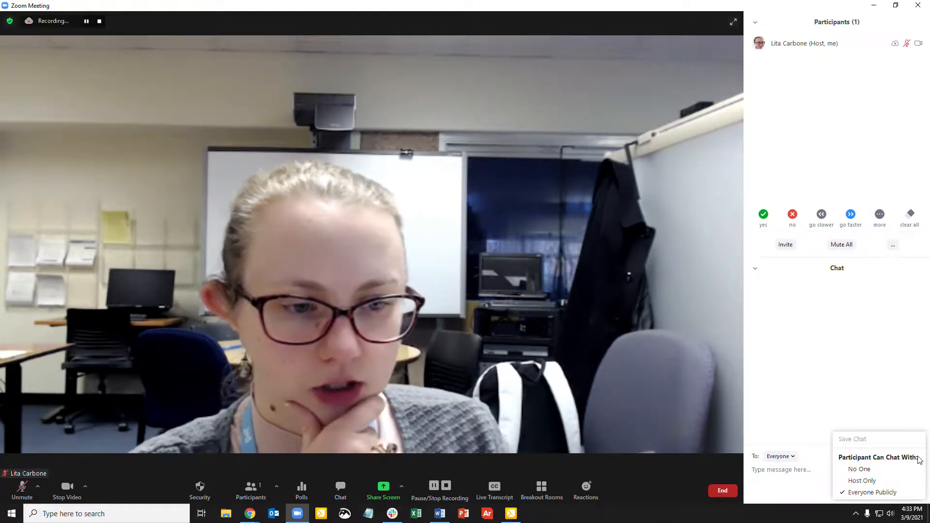
left_click(882, 416)
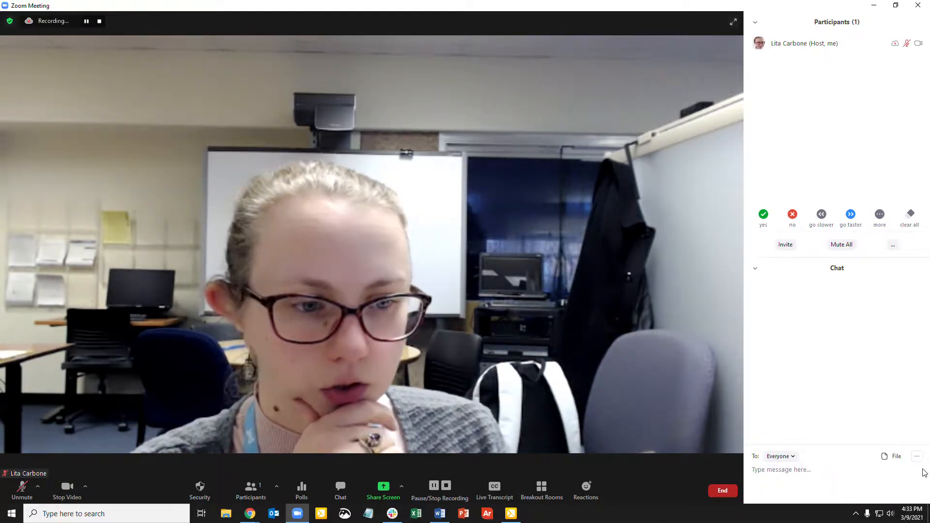
left_click(916, 457)
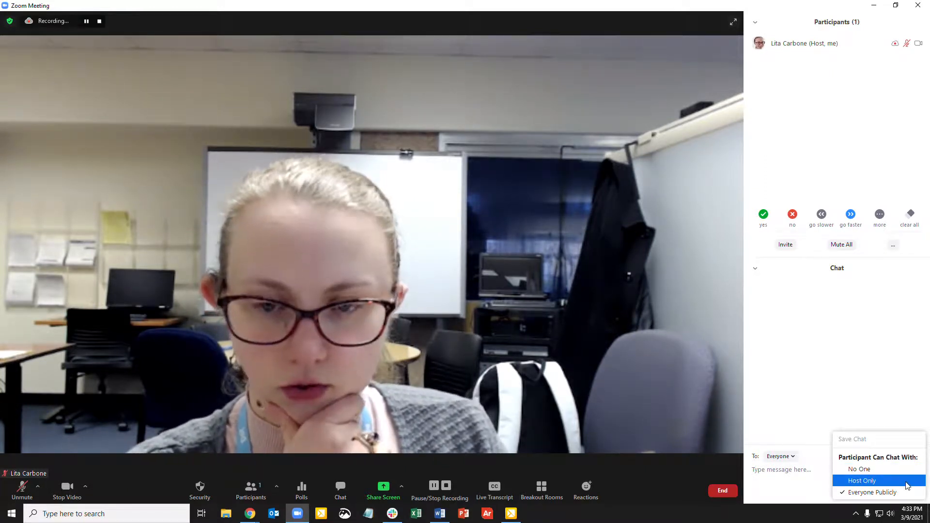
left_click(818, 477)
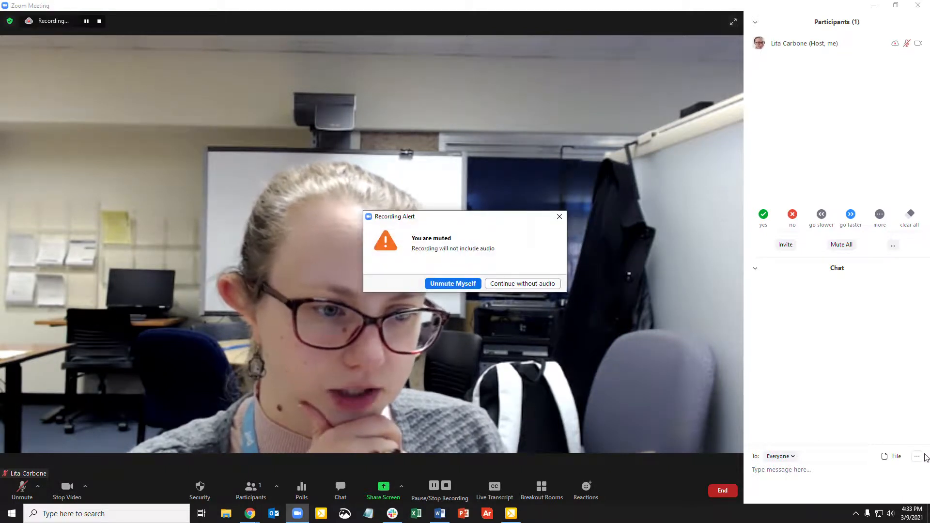
left_click(545, 288)
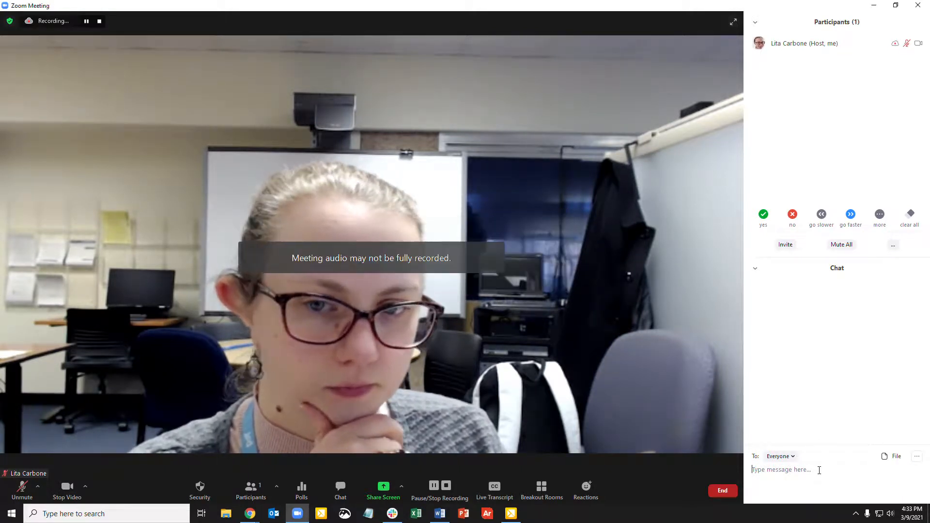
left_click(918, 458)
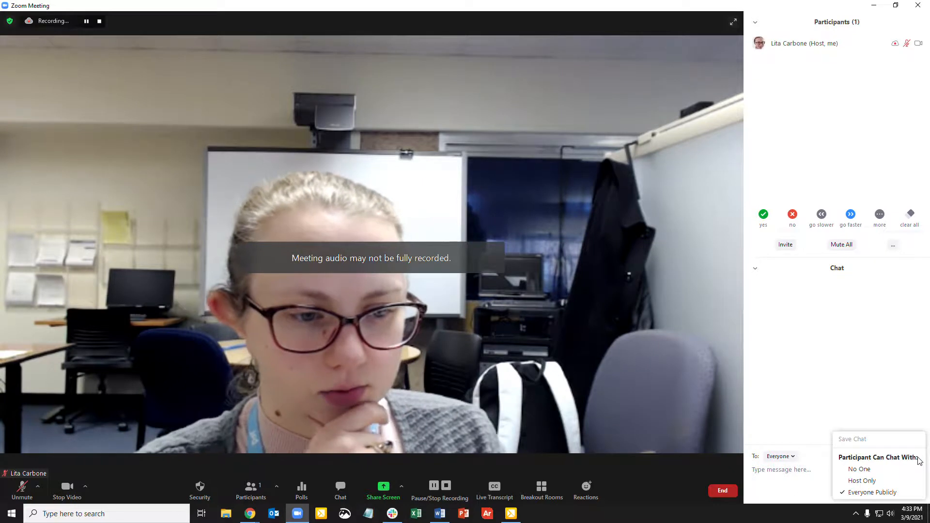
left_click(895, 484)
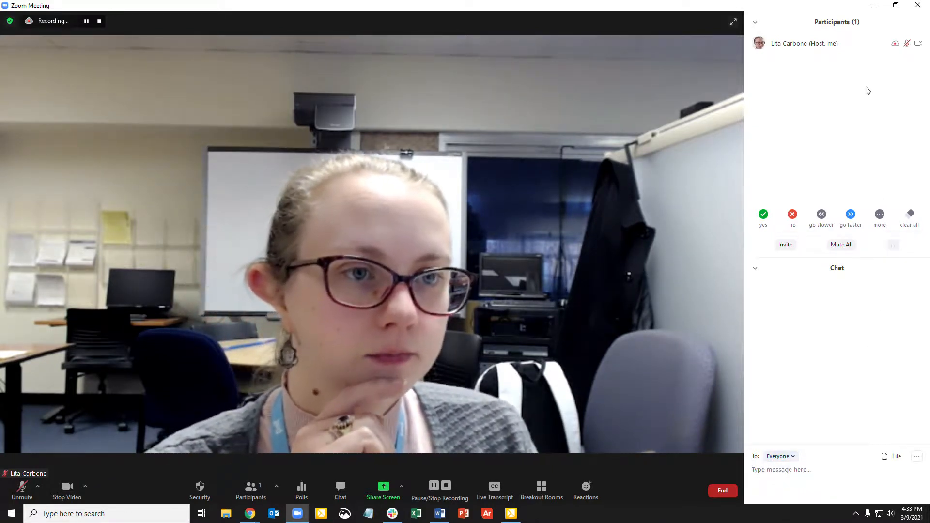
- Collapse the Participants and Chat panels
left_click(911, 44)
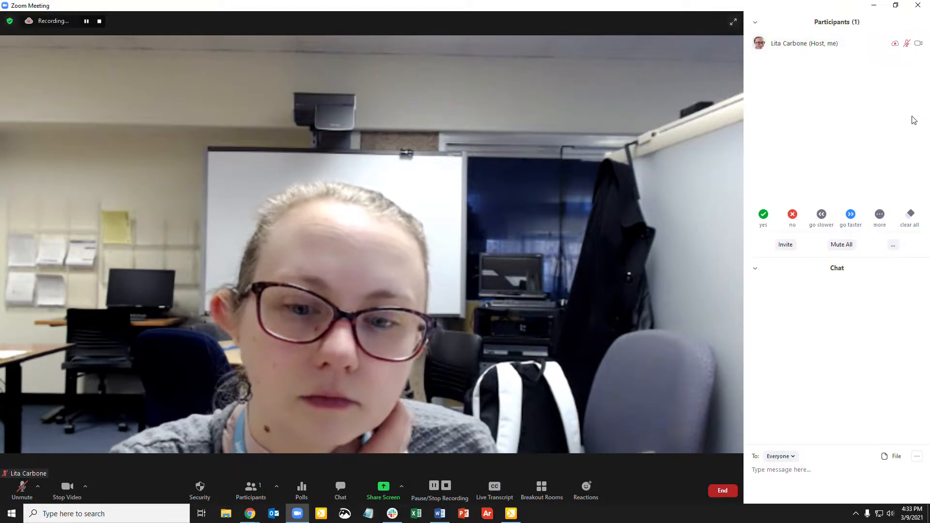
mouse_move(842, 57)
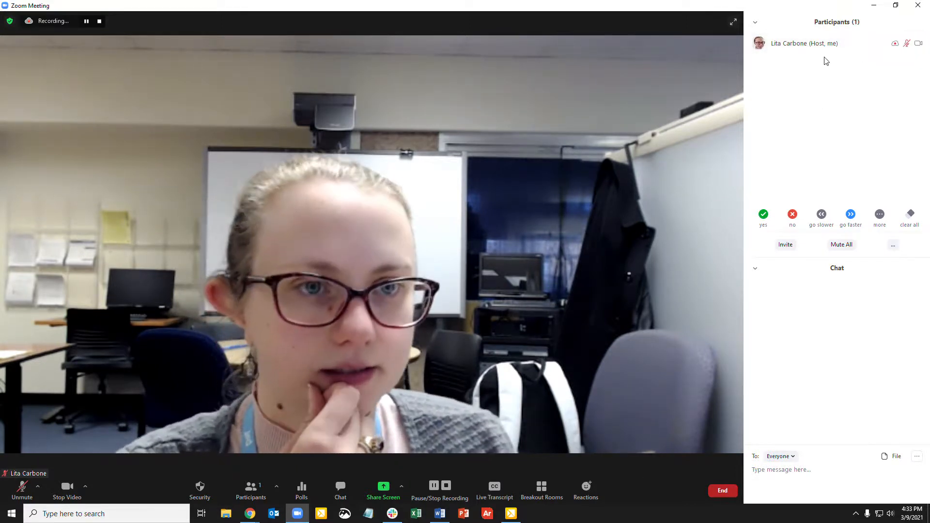
left_click(754, 22)
left_click(769, 34)
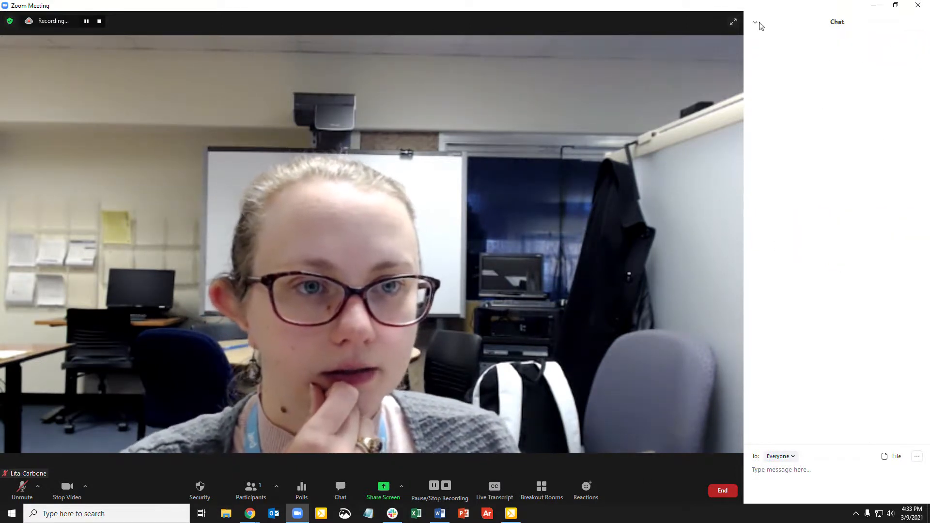
left_click(767, 36)
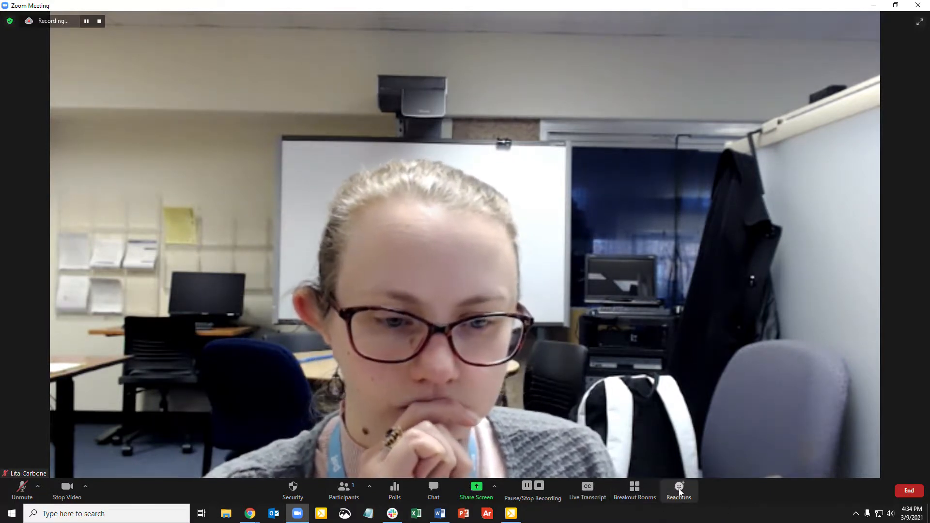
- Review the Share Screen dialog's Basic and Advanced sharing options, then close it without sharing
left_click(493, 486)
left_click(469, 497)
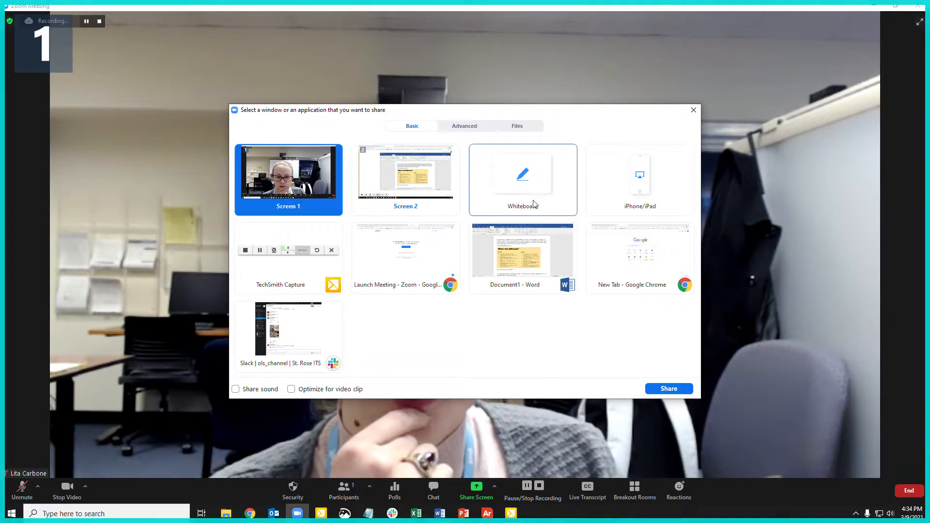
left_click(533, 174)
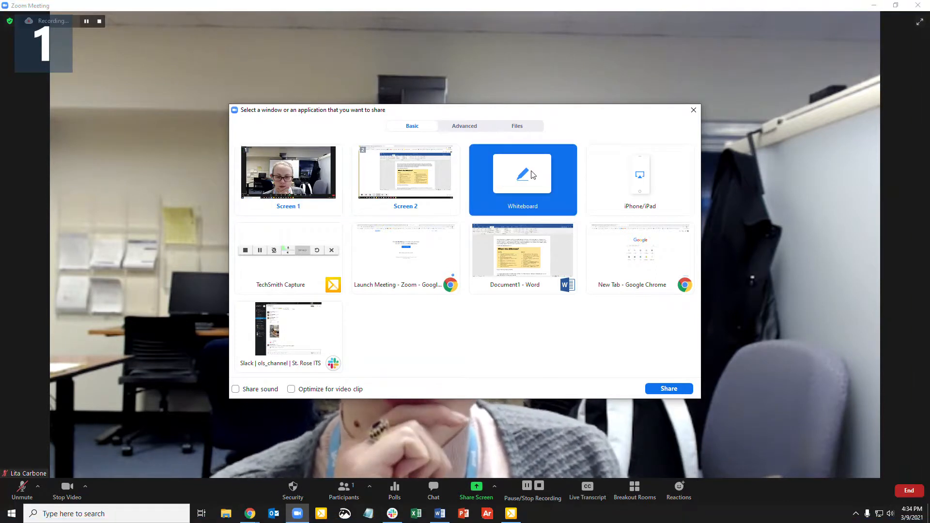
left_click(473, 126)
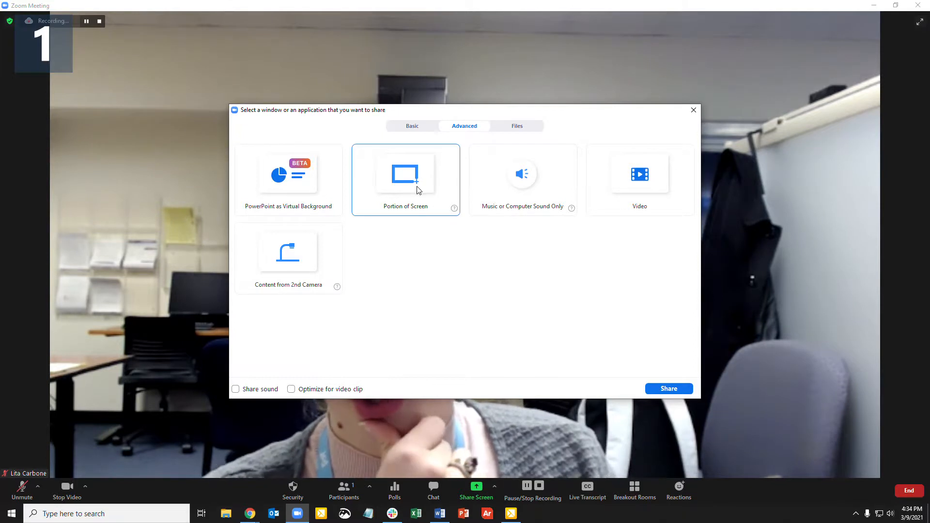
left_click(693, 110)
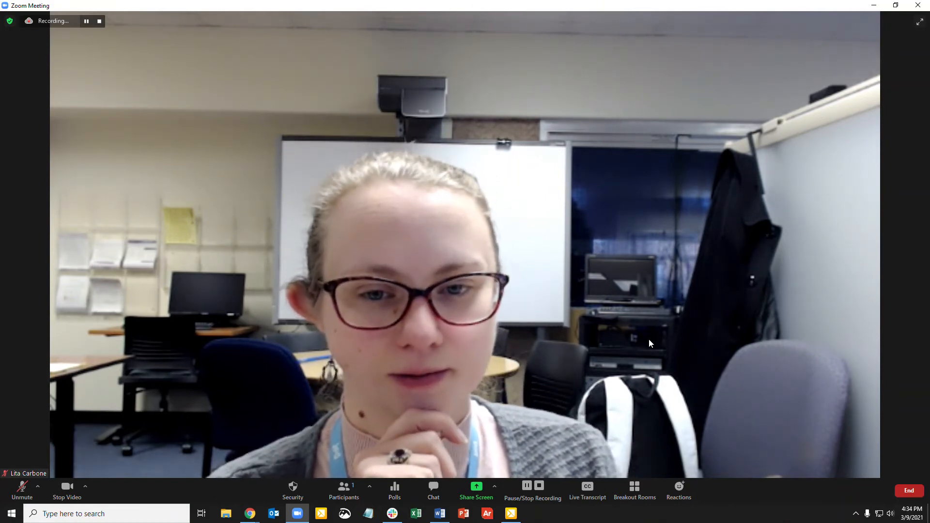
- End the meeting
left_click(910, 491)
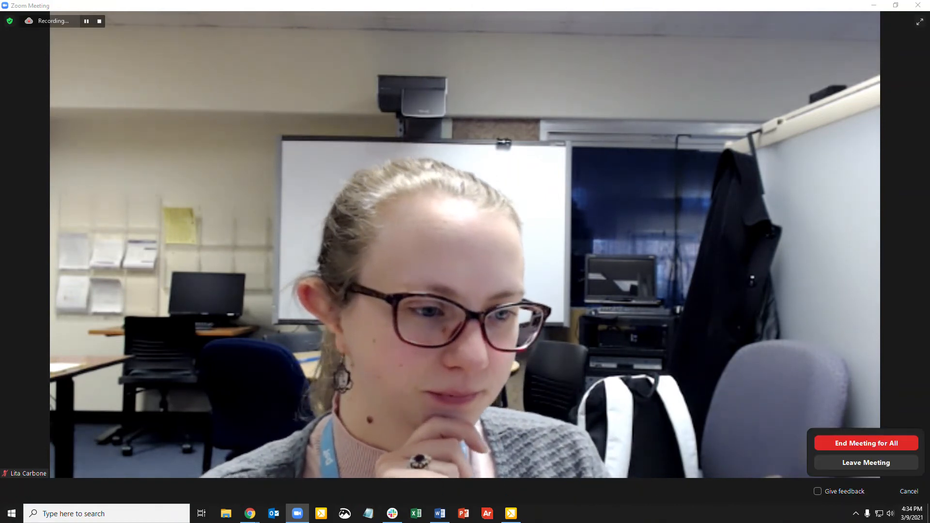